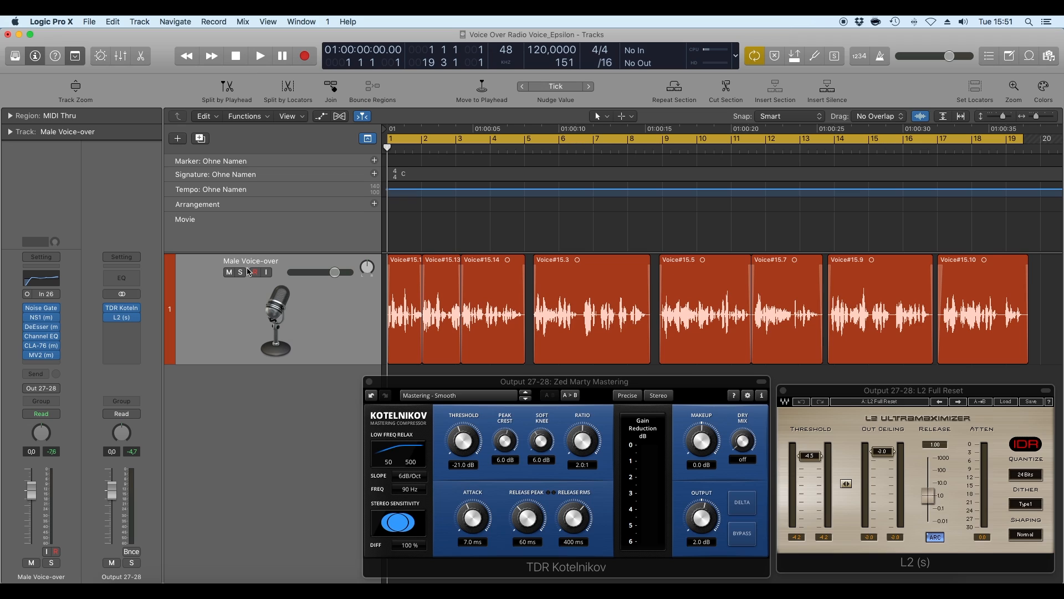
# Step: Bypass all six plug-ins on the Male Voice-over channel strip and play the unprocessed voice
pyautogui.moveTo(47, 318)
pyautogui.moveTo(28, 308); pyautogui.dragTo(28, 354)
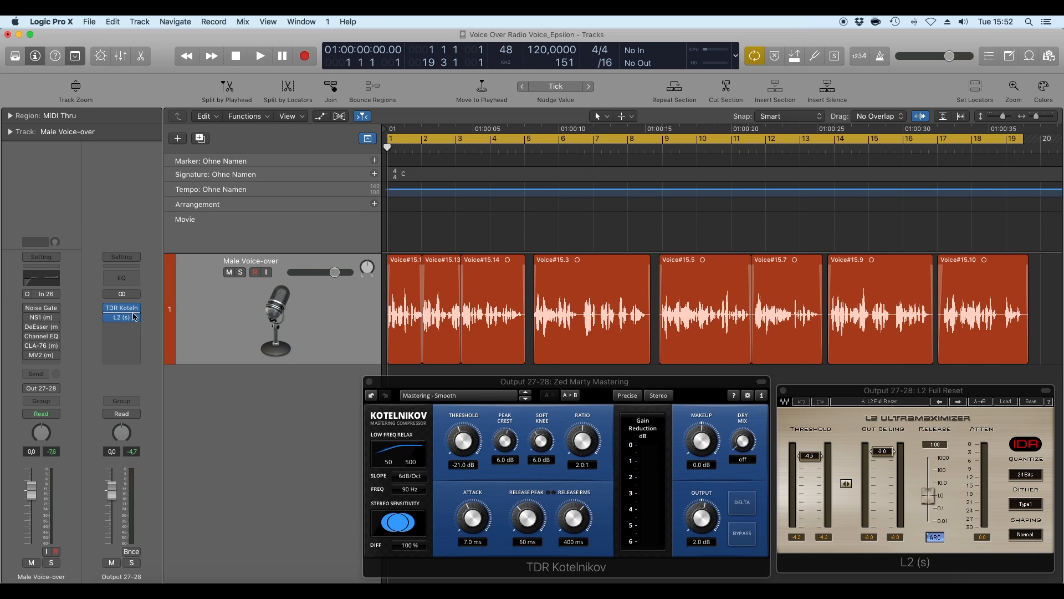
pyautogui.moveTo(129, 313)
pyautogui.press('space')
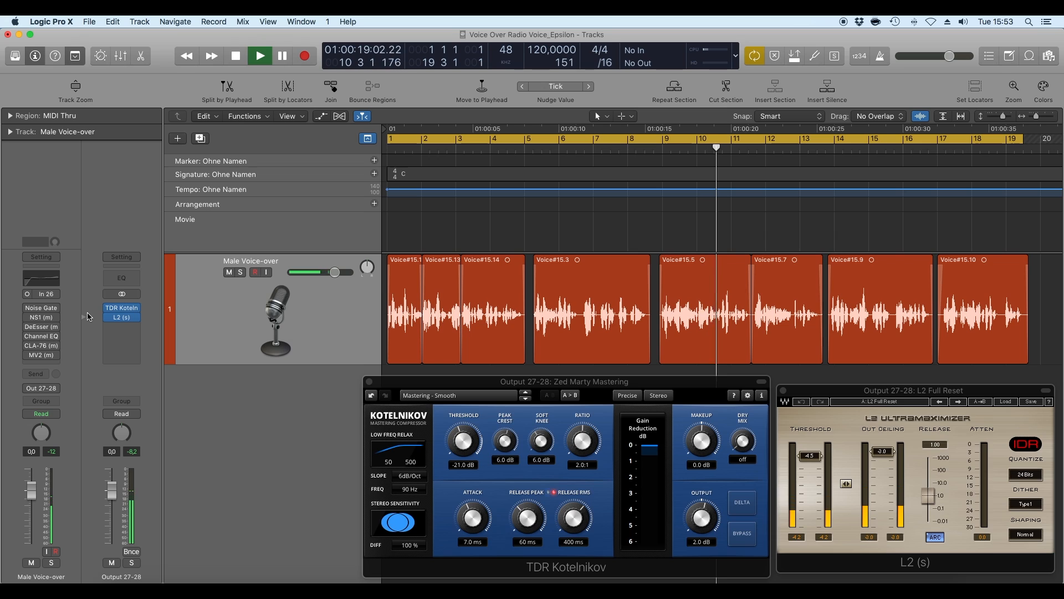
pyautogui.press('space')
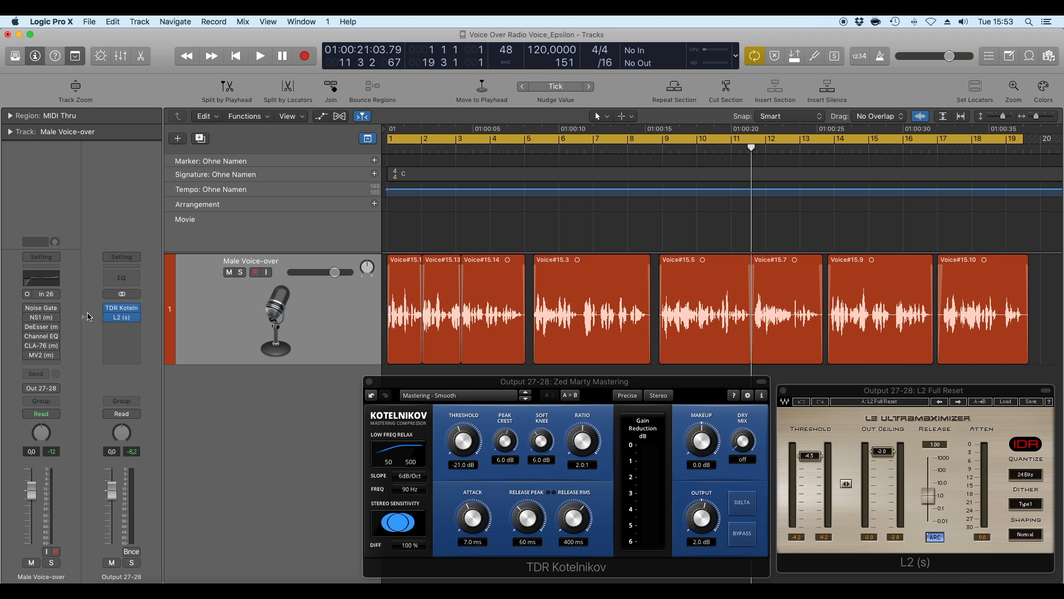
# Step: Open the Noise Gate on the voice-over track, switch it on and play the voice from 01:00:11:00
pyautogui.click(41, 308)
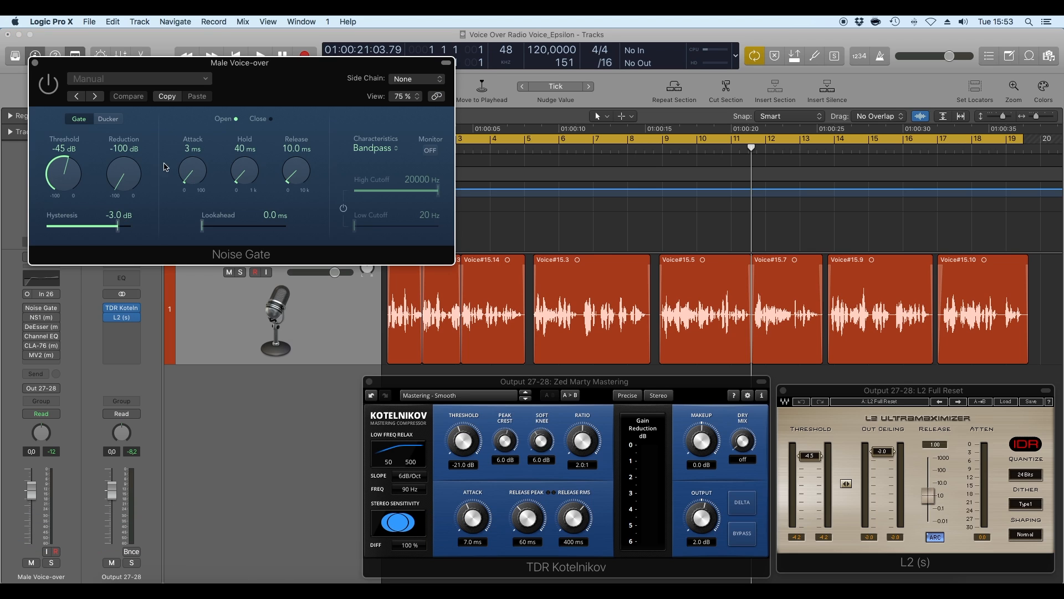
pyautogui.moveTo(201, 66); pyautogui.dragTo(365, 124)
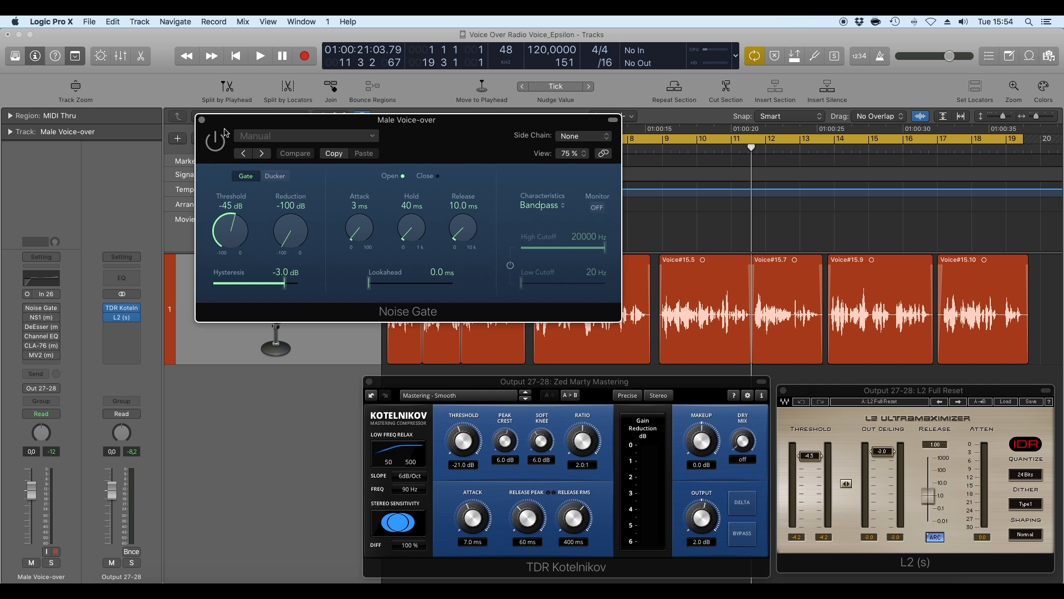
pyautogui.moveTo(198, 109); pyautogui.dragTo(112, 46)
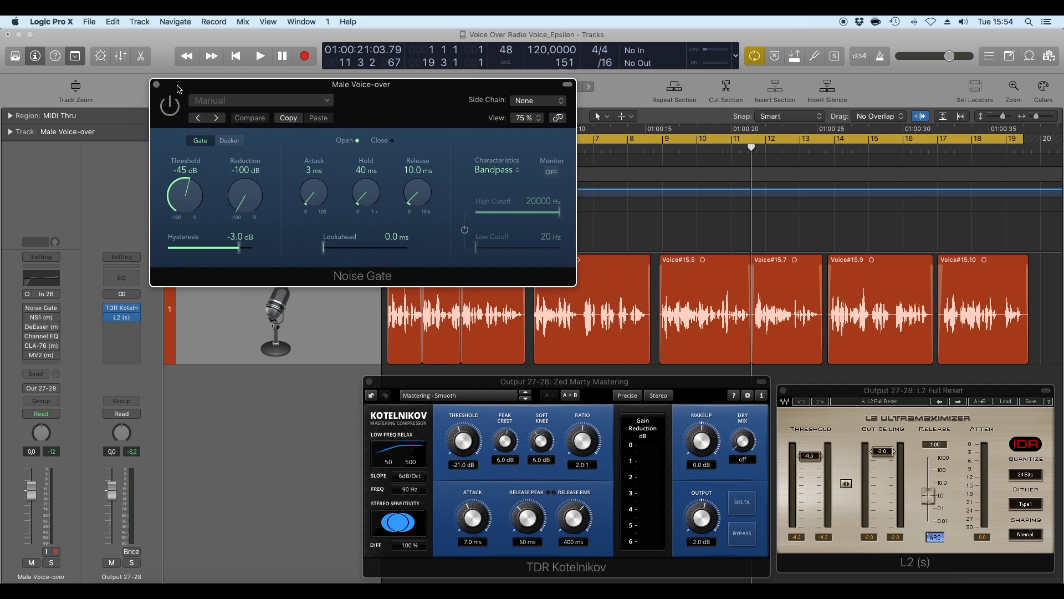
pyautogui.moveTo(177, 88); pyautogui.dragTo(105, 78)
pyautogui.click(574, 148)
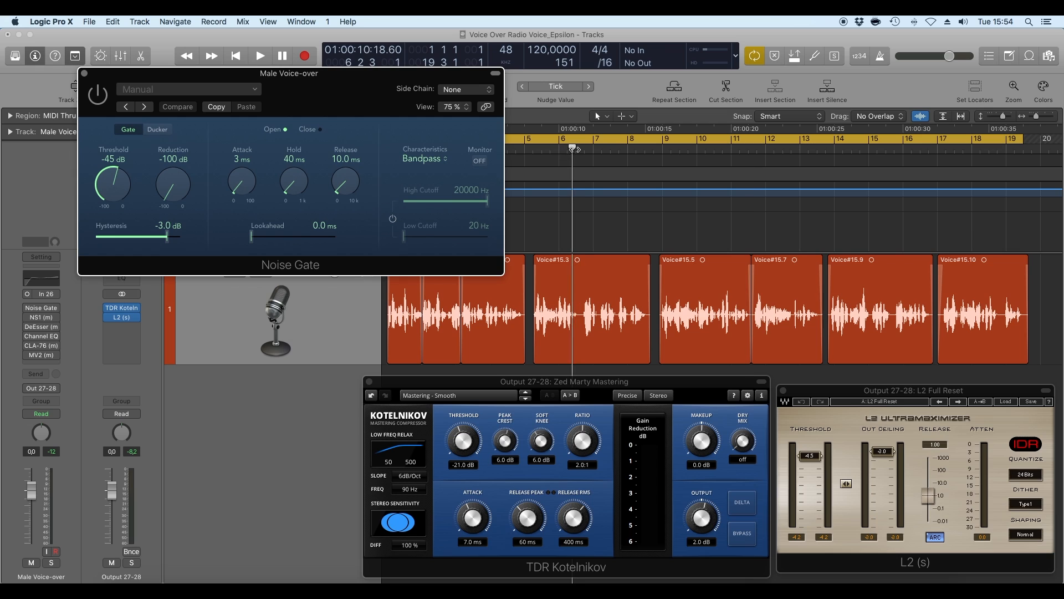
pyautogui.moveTo(575, 148); pyautogui.dragTo(577, 148)
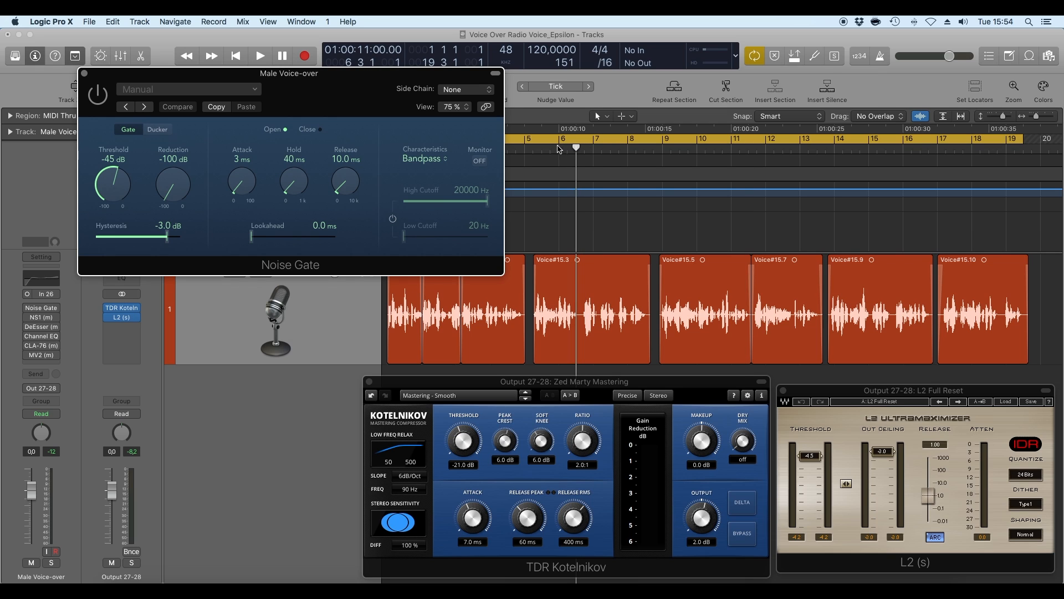
pyautogui.moveTo(331, 73); pyautogui.dragTo(255, 65)
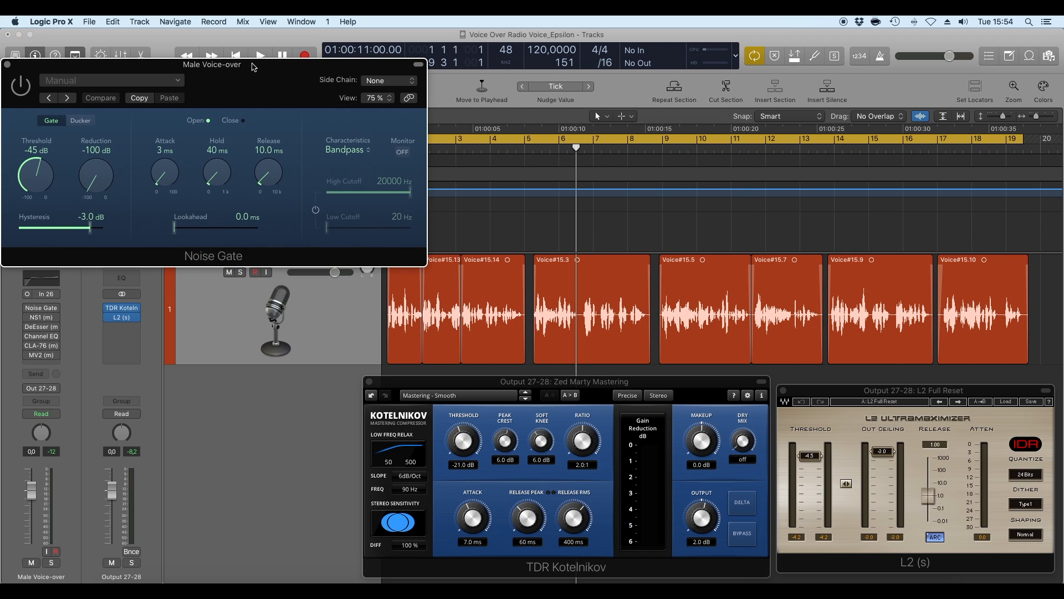
pyautogui.click(21, 86)
pyautogui.press('space')
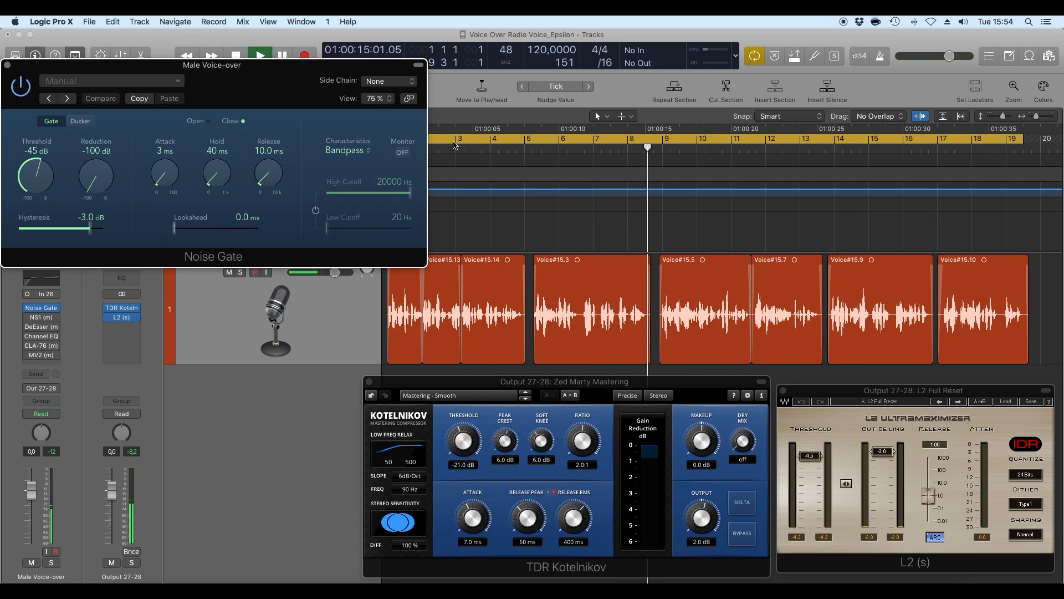
pyautogui.press('space')
# Step: Compare the voice-over from 01:00:10:00 with the Noise Gate bypassed and enabled, leaving it on and closing its window
pyautogui.click(559, 147)
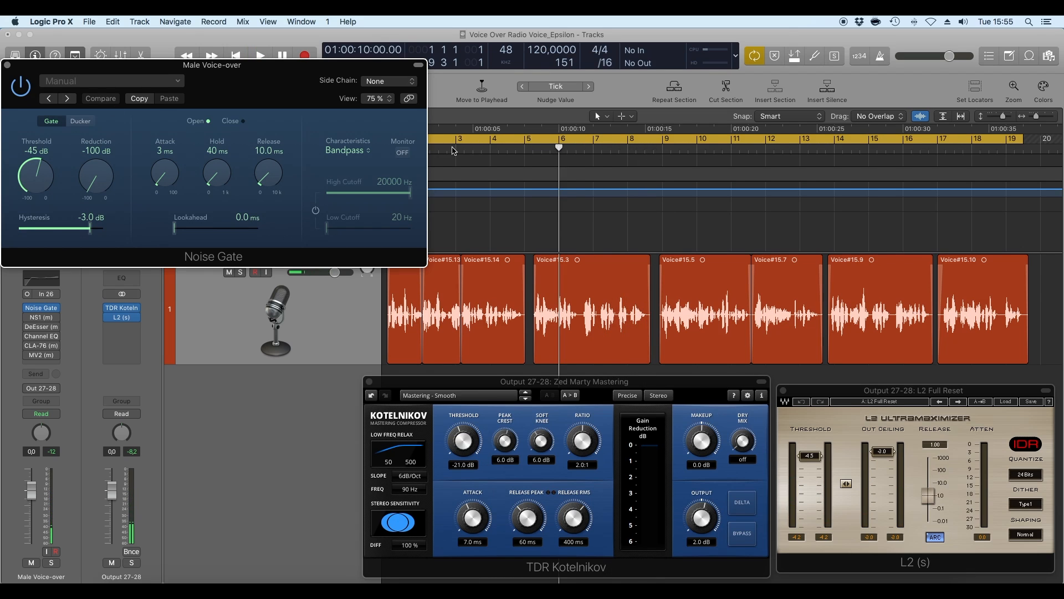
pyautogui.click(23, 89)
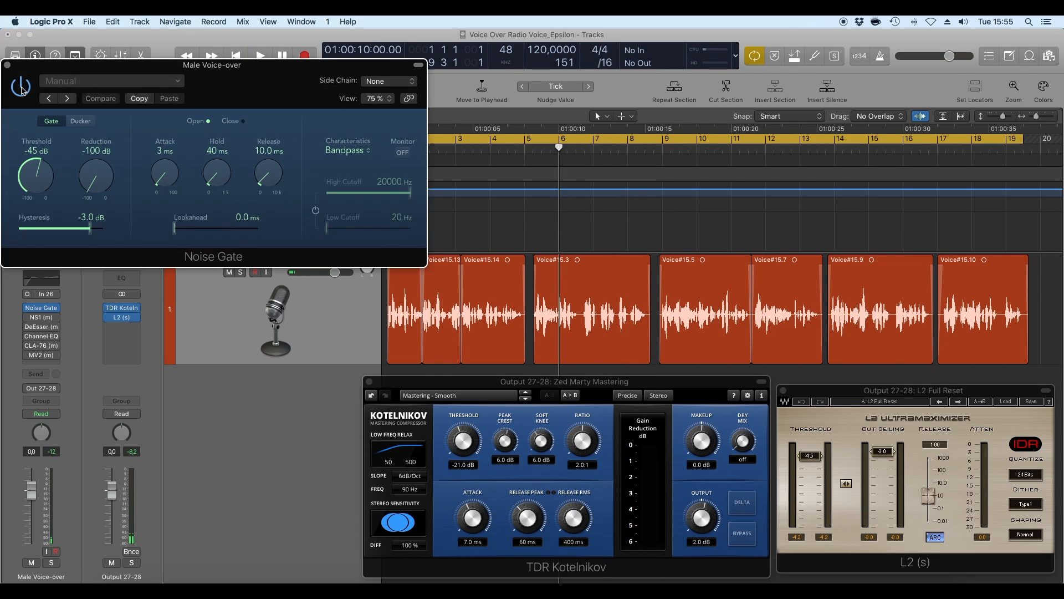
pyautogui.click(559, 149)
pyautogui.press('space')
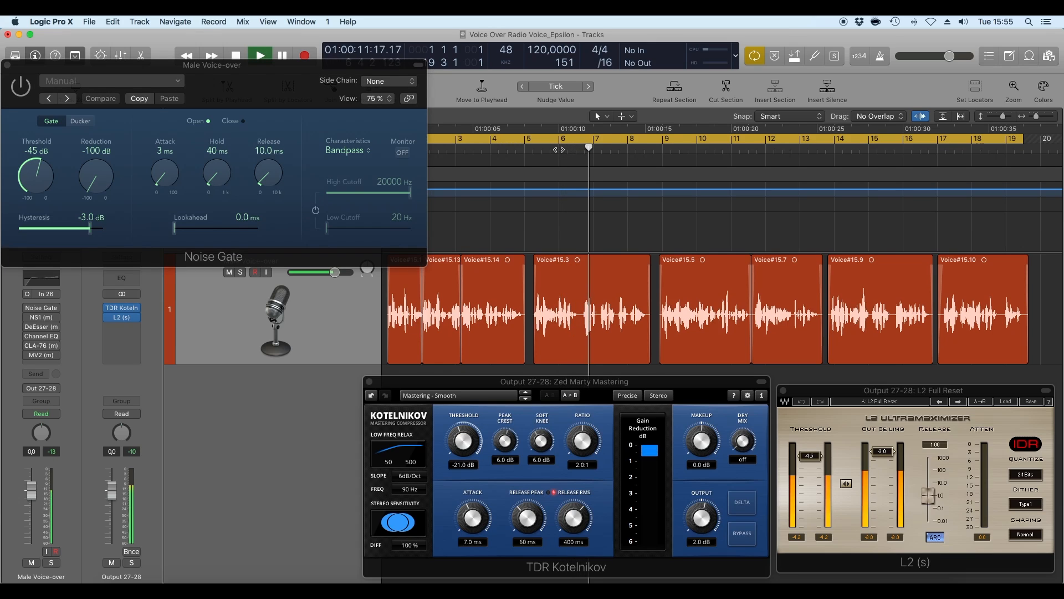
pyautogui.press('space')
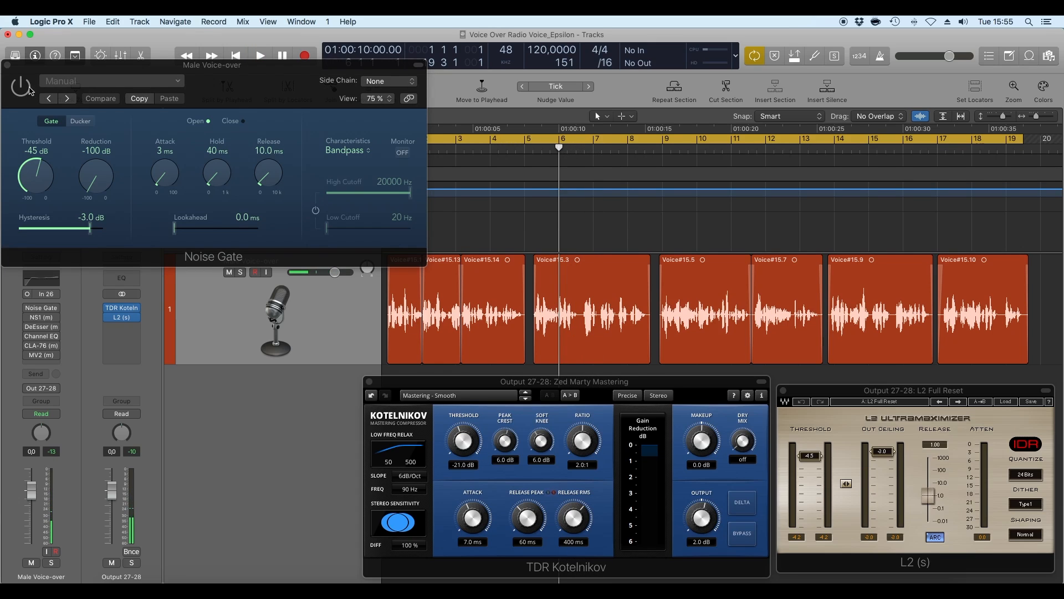
pyautogui.click(29, 88)
pyautogui.click(560, 149)
pyautogui.press('space')
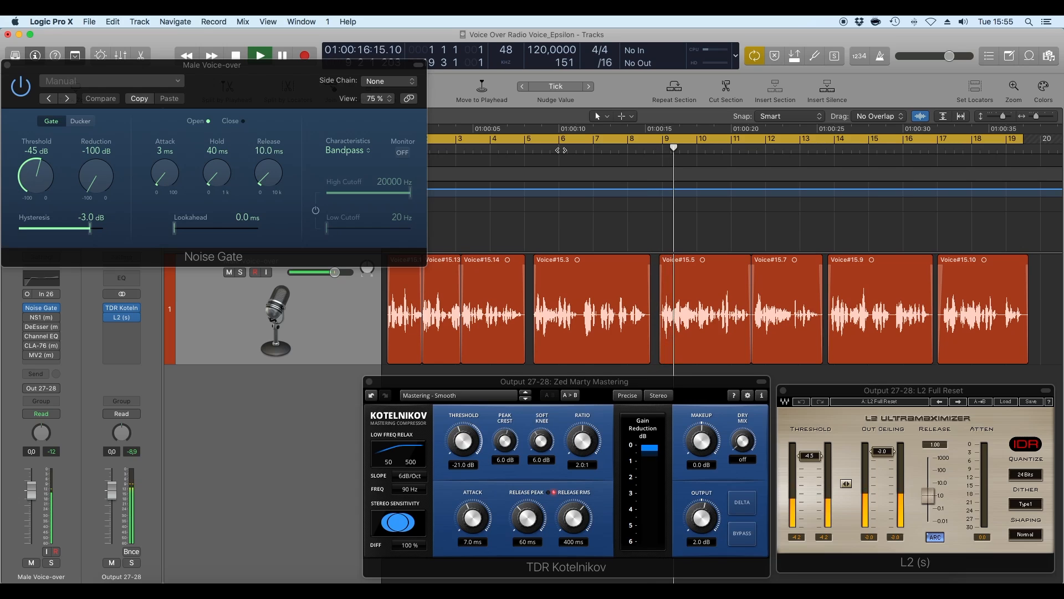
pyautogui.press('space')
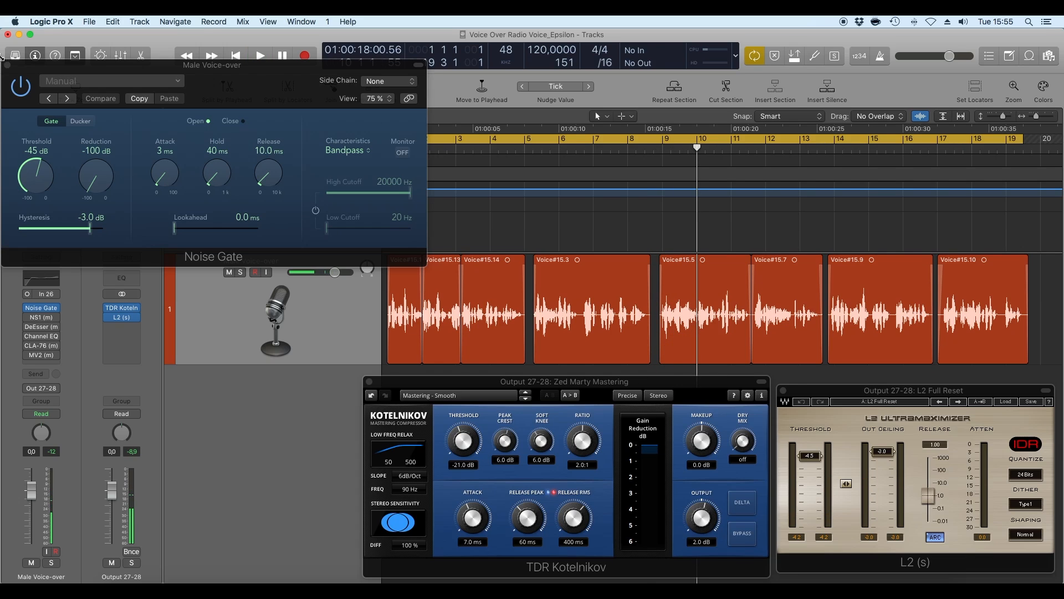
pyautogui.moveTo(58, 65); pyautogui.dragTo(256, 103)
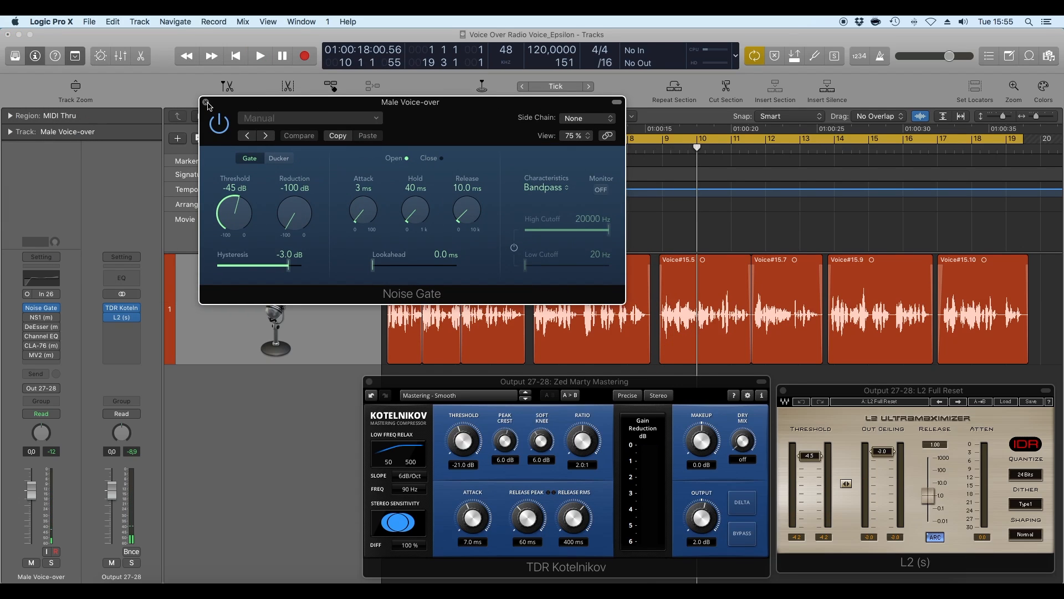
pyautogui.click(206, 103)
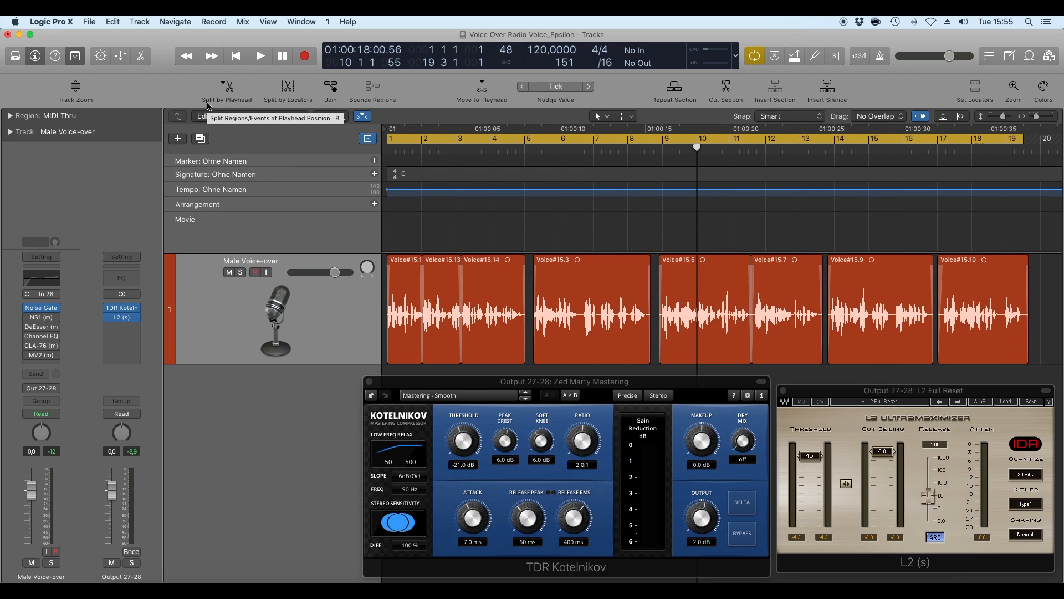
# Step: Open the NS1 noise suppressor on the voice-over track and play the passage leading up to bar 5 with NS1 bypassed
pyautogui.click(525, 148)
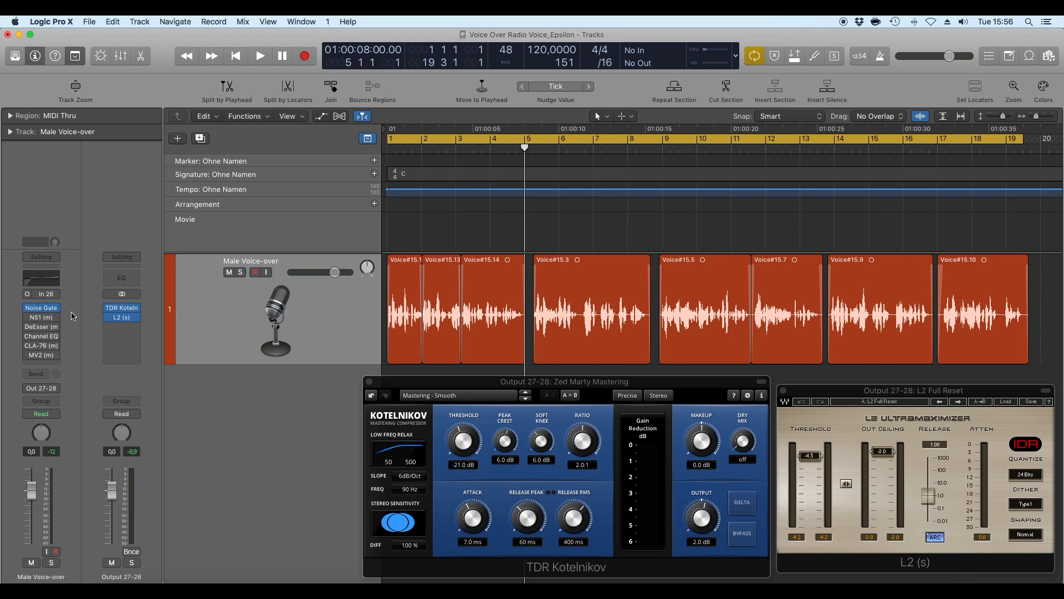
pyautogui.moveTo(41, 319)
pyautogui.click(41, 319)
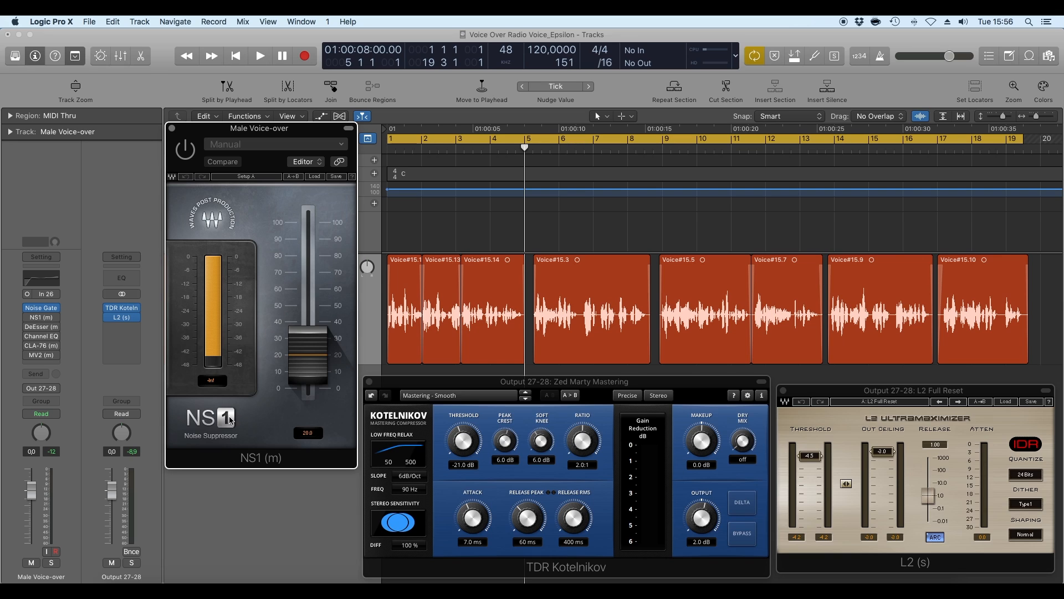
pyautogui.moveTo(252, 133); pyautogui.dragTo(234, 130)
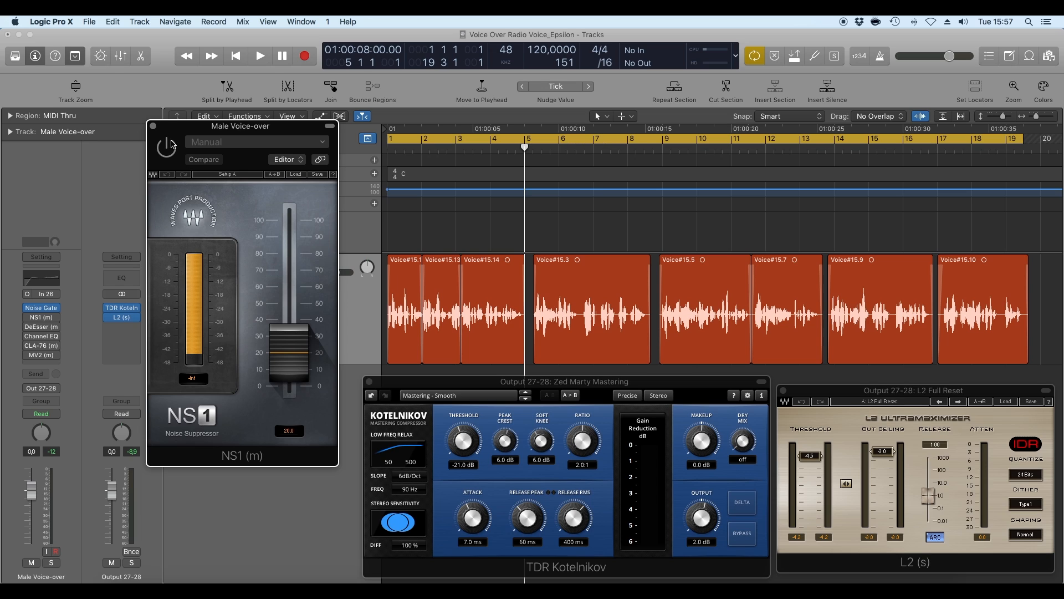
pyautogui.moveTo(173, 126); pyautogui.dragTo(166, 124)
pyautogui.press('space')
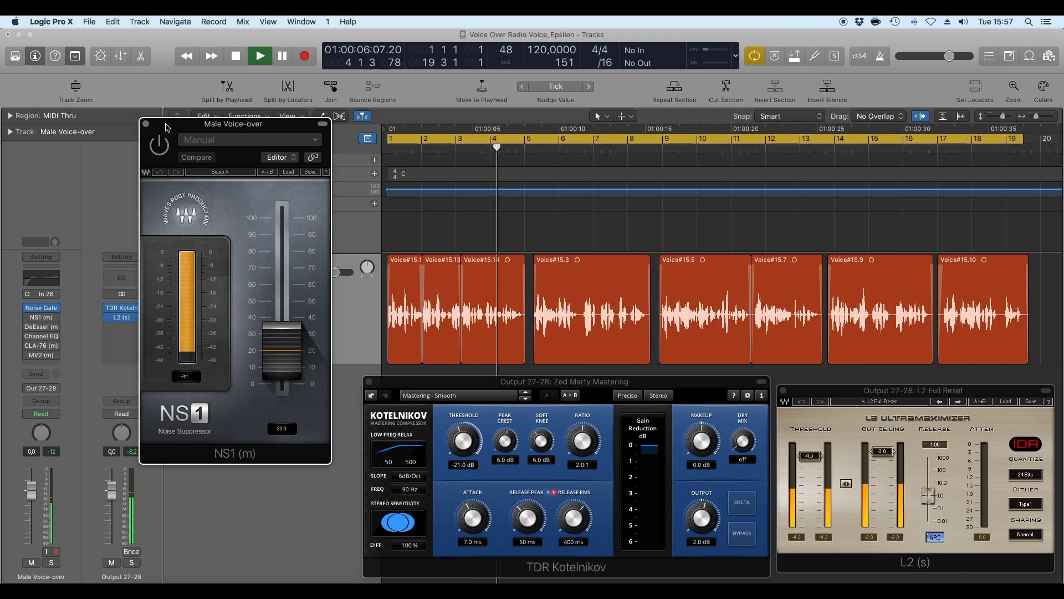
pyautogui.press('space')
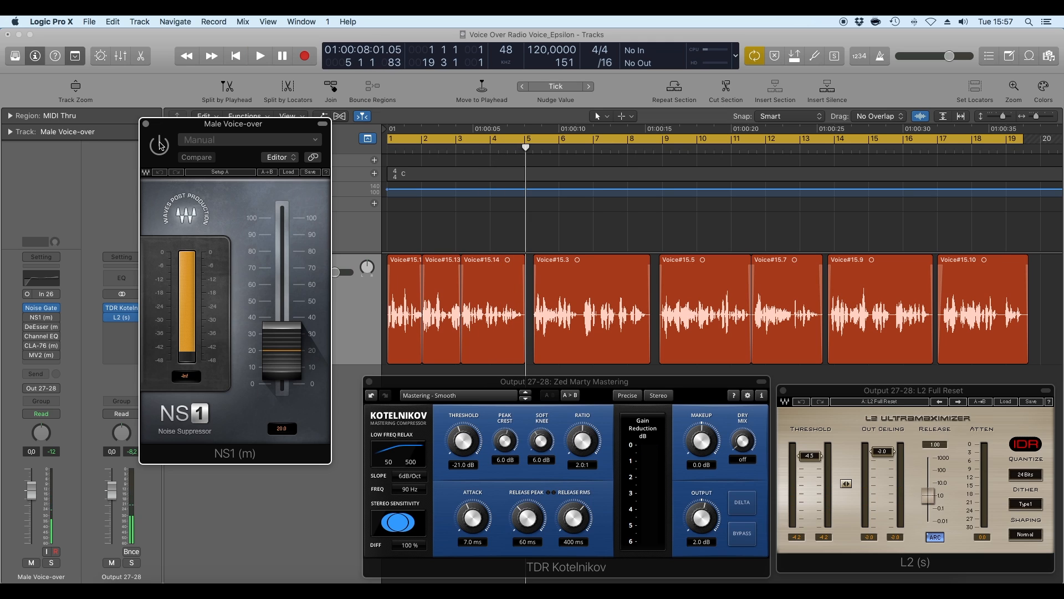
# Step: Enable the NS1 noise suppressor, replay the passage leading up to bar 5 and close the plug-in window
pyautogui.click(160, 145)
pyautogui.press('space')
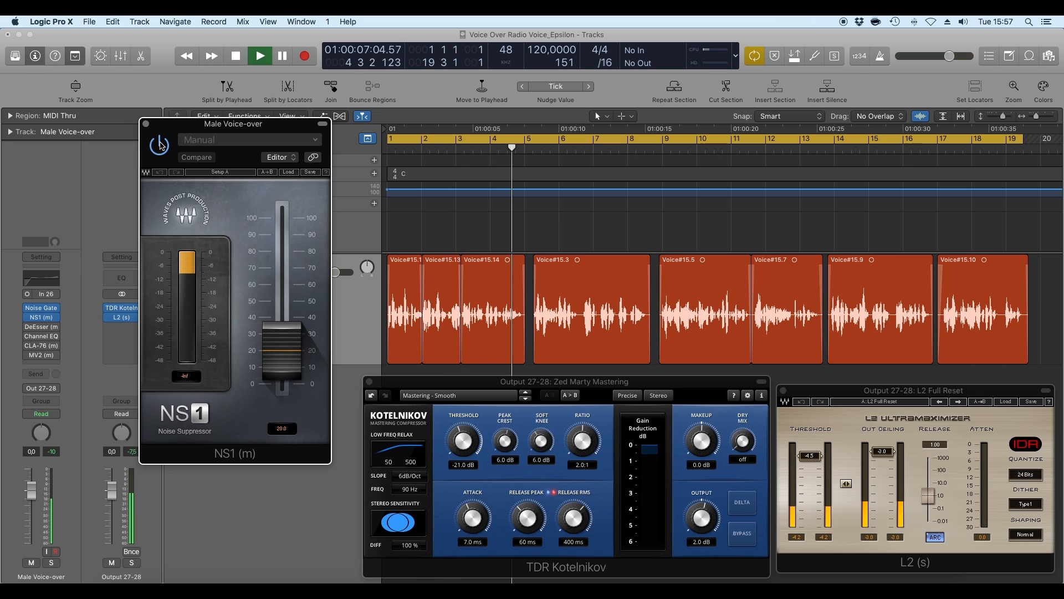
pyautogui.press('space')
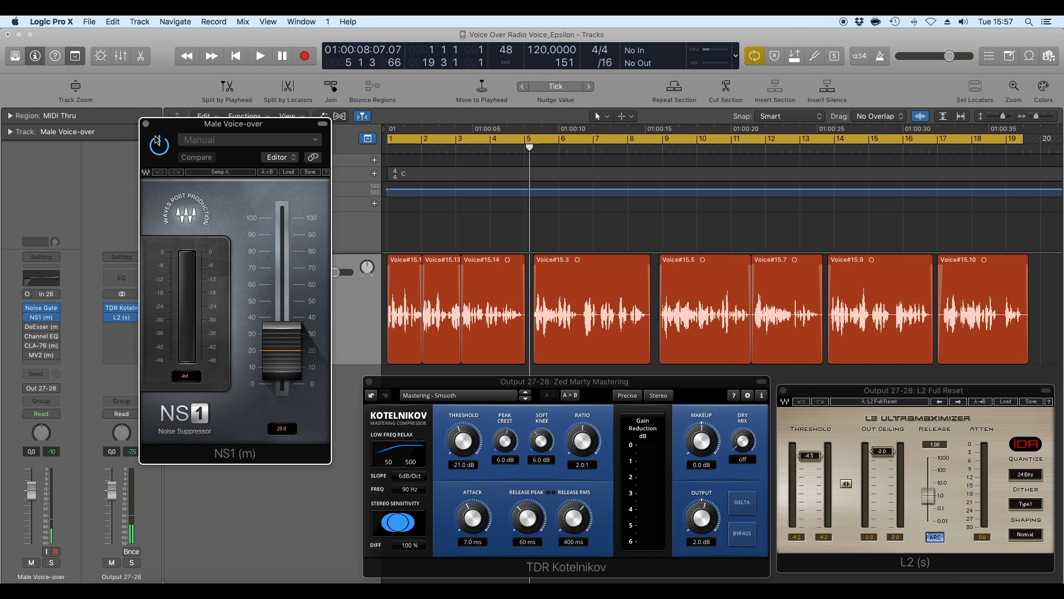
pyautogui.moveTo(156, 140); pyautogui.dragTo(176, 134)
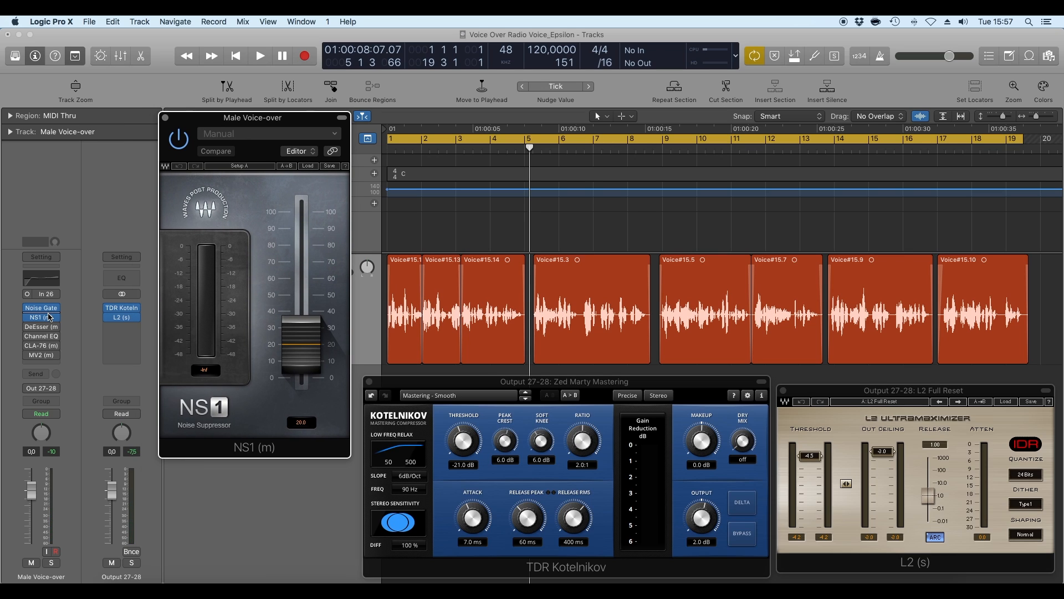
pyautogui.moveTo(197, 121); pyautogui.dragTo(221, 146)
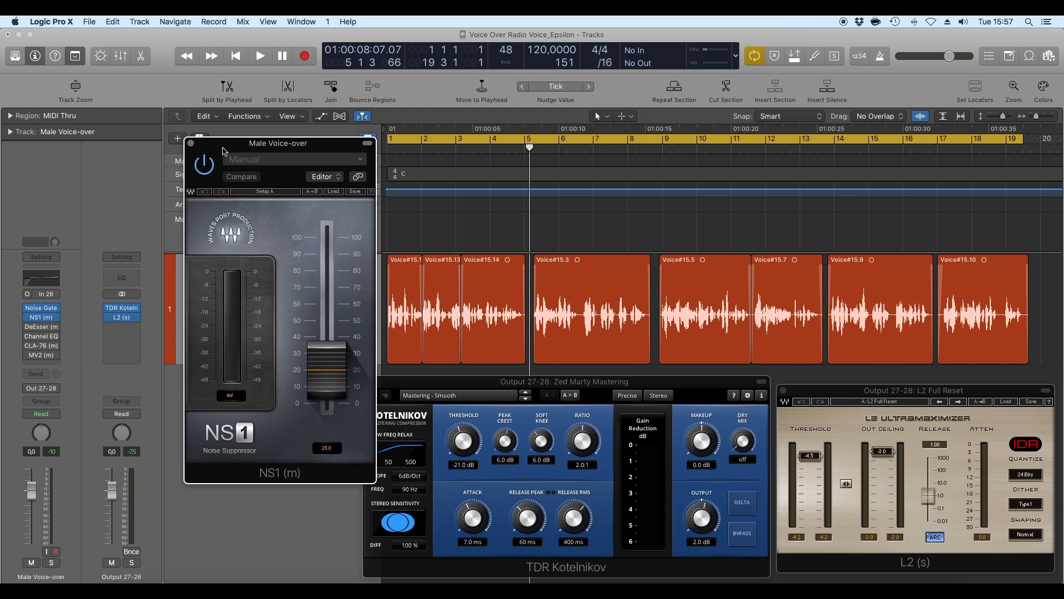
pyautogui.click(192, 144)
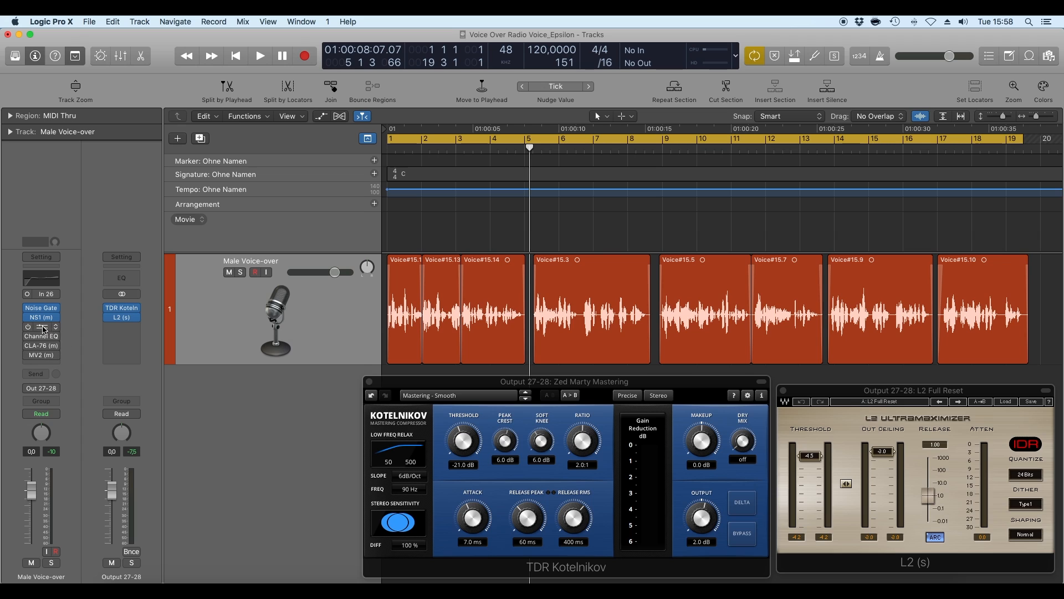
# Step: Open the DeEsser on the voice-over track, enable it during playback and close its window
pyautogui.moveTo(59, 357)
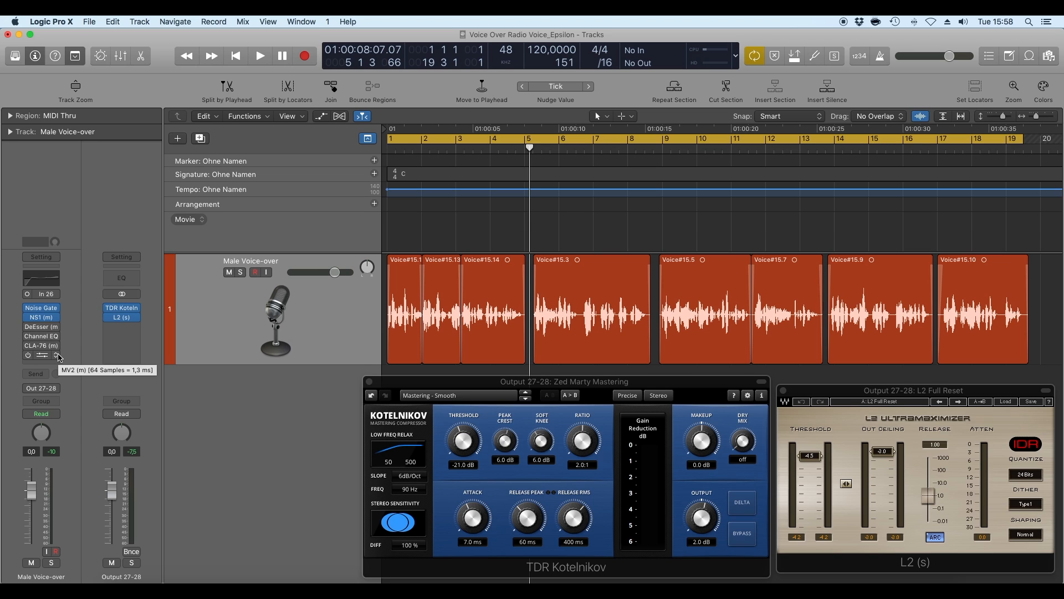
pyautogui.click(41, 329)
pyautogui.moveTo(129, 68); pyautogui.dragTo(252, 233)
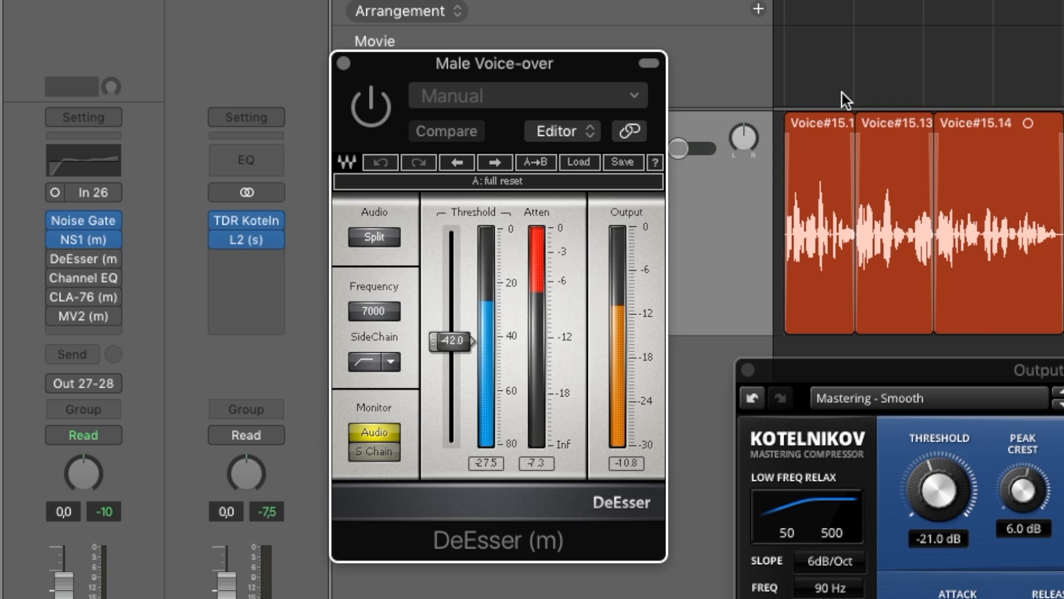
pyautogui.press('space')
pyautogui.click(363, 106)
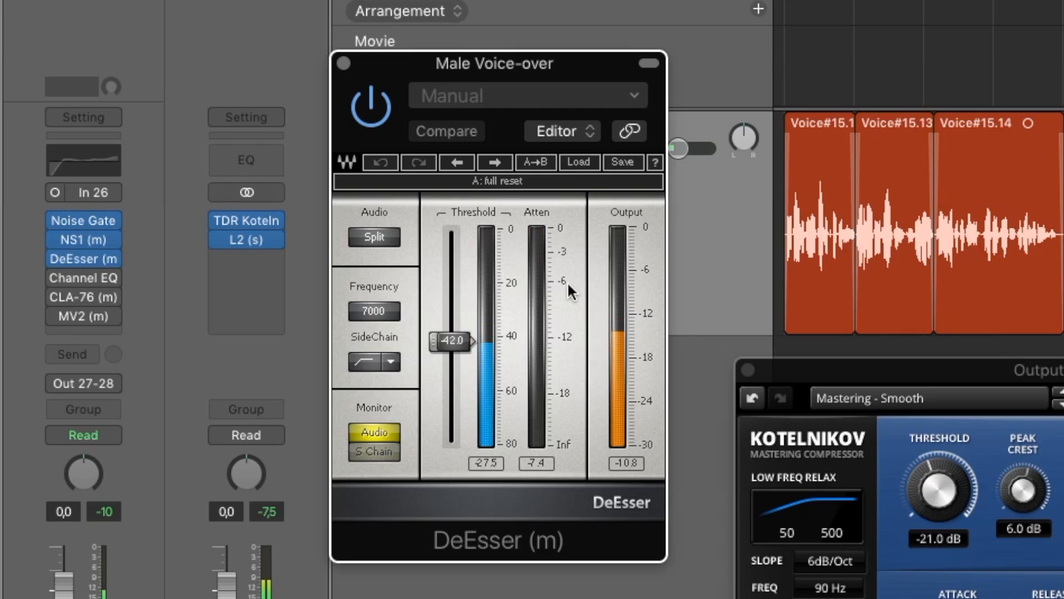
pyautogui.press('space')
pyautogui.click(343, 63)
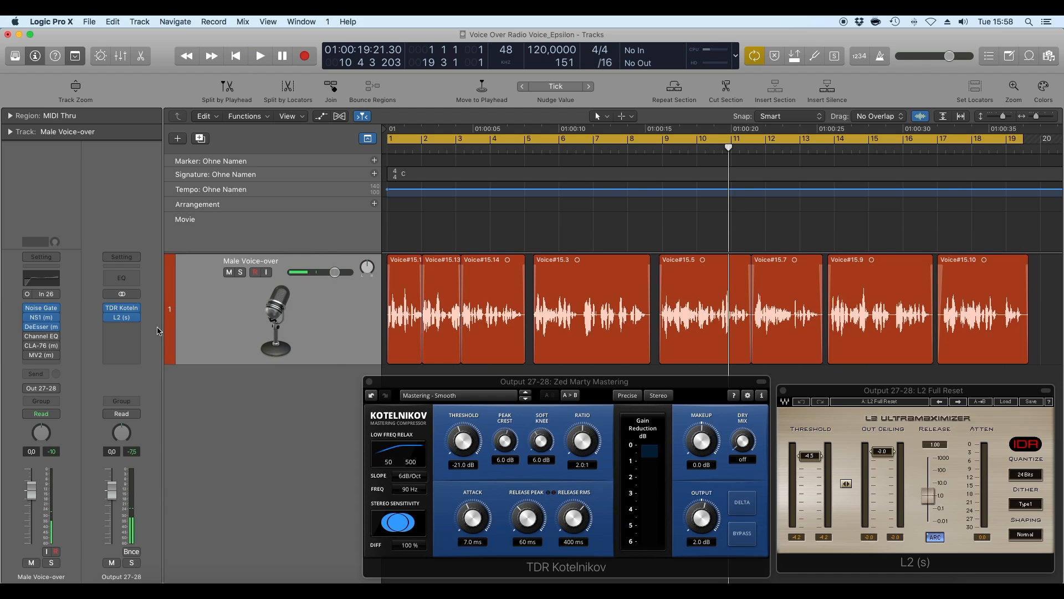
# Step: Open the Channel EQ on the voice-over track and switch it on
pyautogui.click(41, 335)
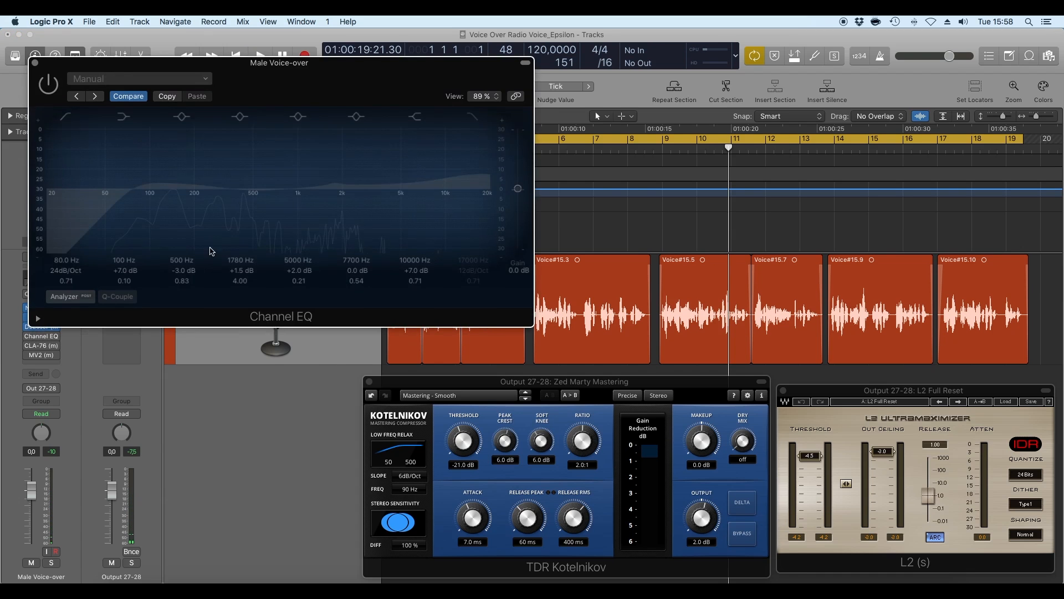
pyautogui.moveTo(253, 76); pyautogui.dragTo(292, 175)
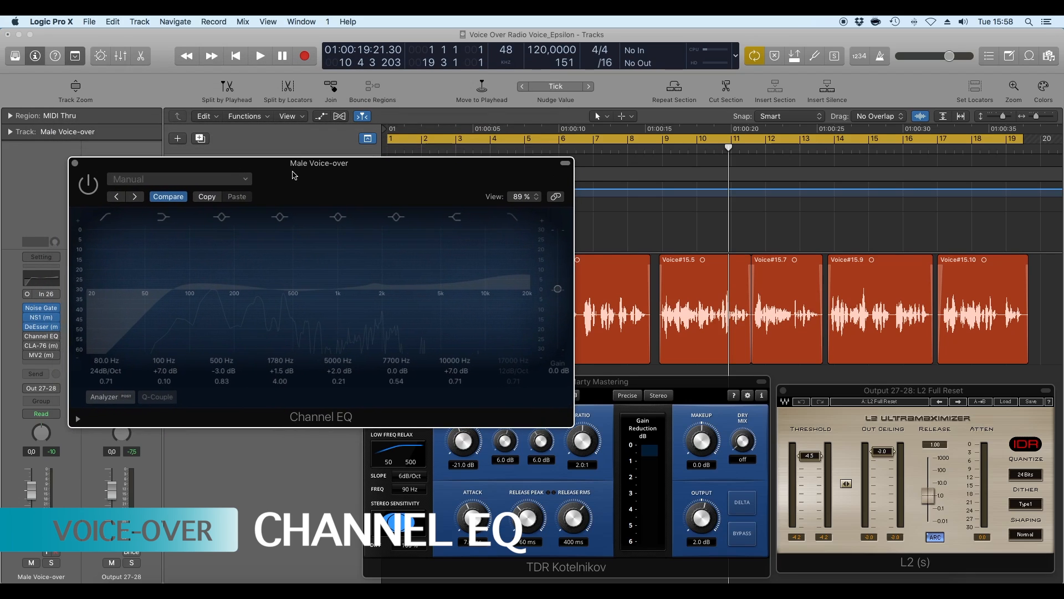
pyautogui.click(91, 187)
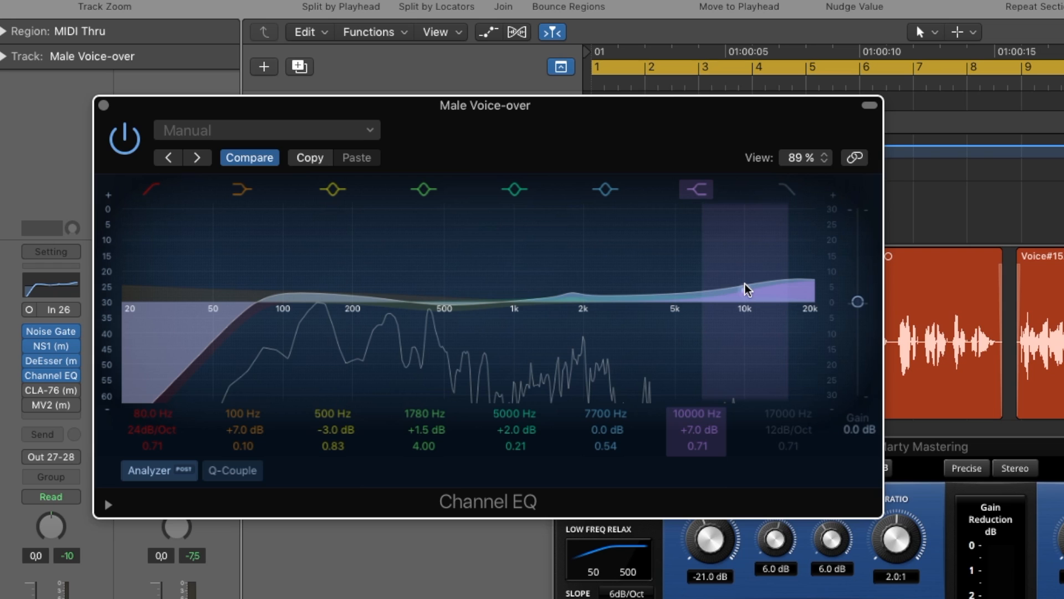
# Step: Bypass the Channel EQ on the voice-over track and start playback to hear the voice without it
pyautogui.click(124, 138)
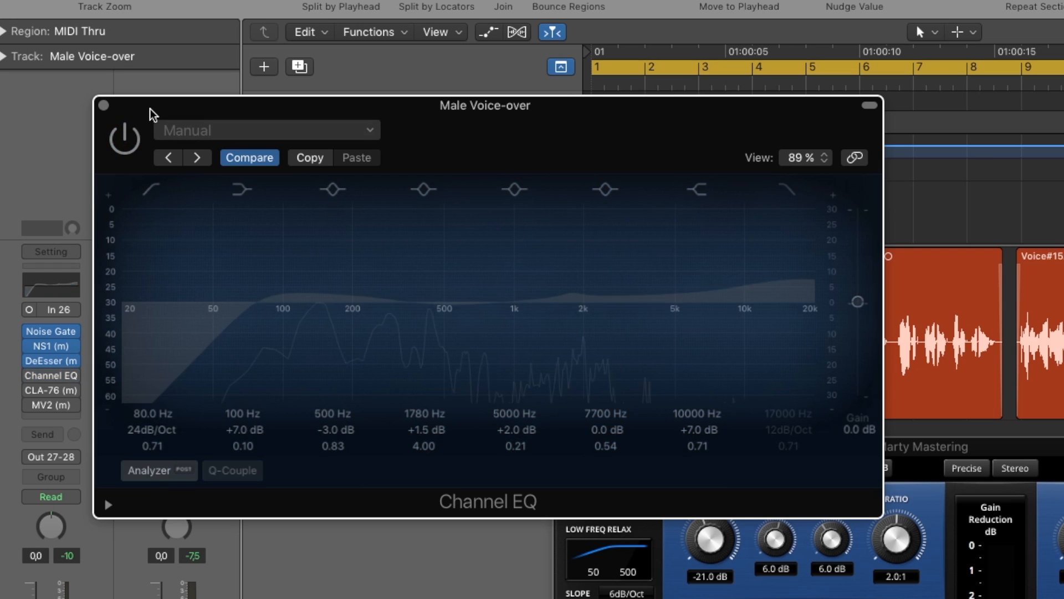
pyautogui.moveTo(148, 112); pyautogui.dragTo(190, 133)
pyautogui.press('space')
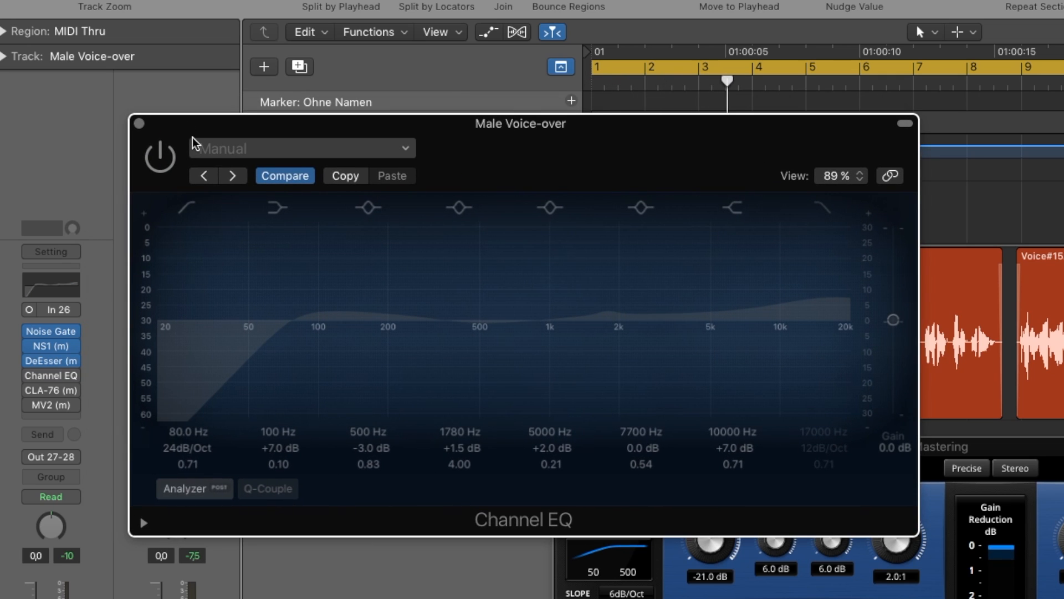
# Step: Toggle the Channel EQ on and off during playback to compare, leave it enabled and close its window
pyautogui.click(162, 158)
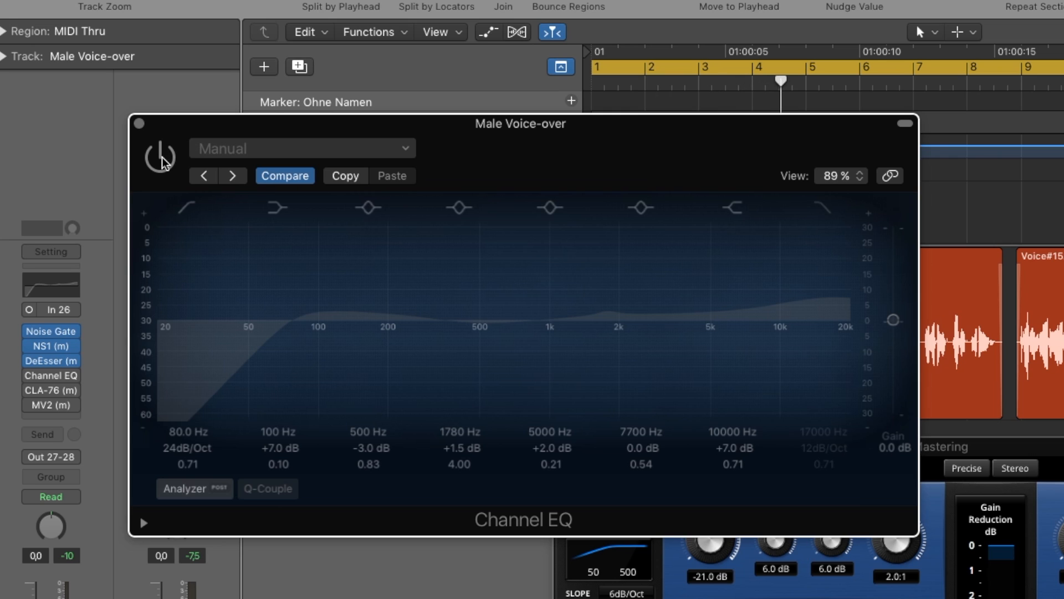
pyautogui.click(161, 158)
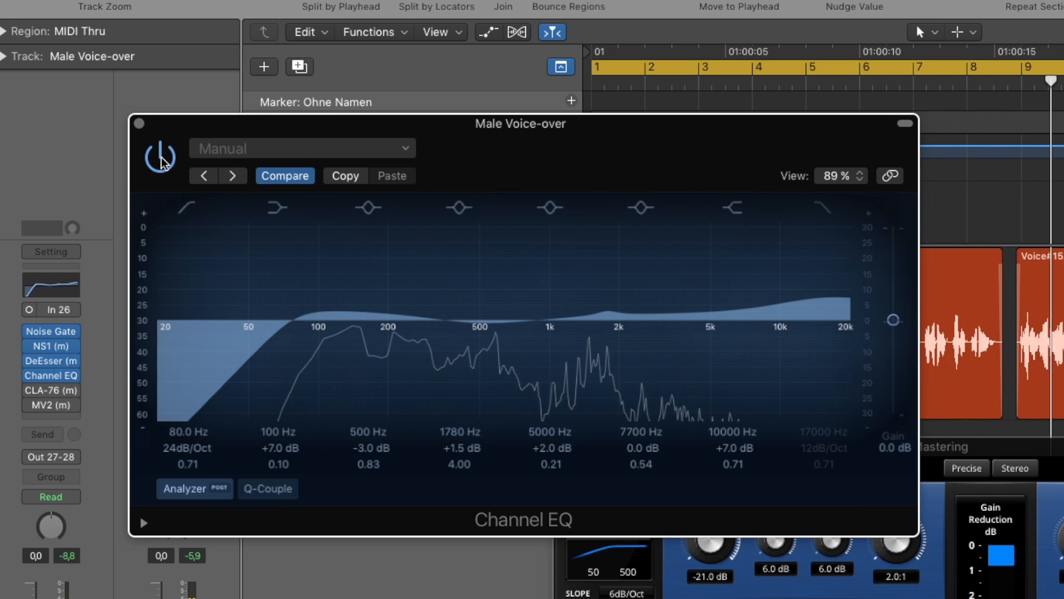
pyautogui.click(161, 158)
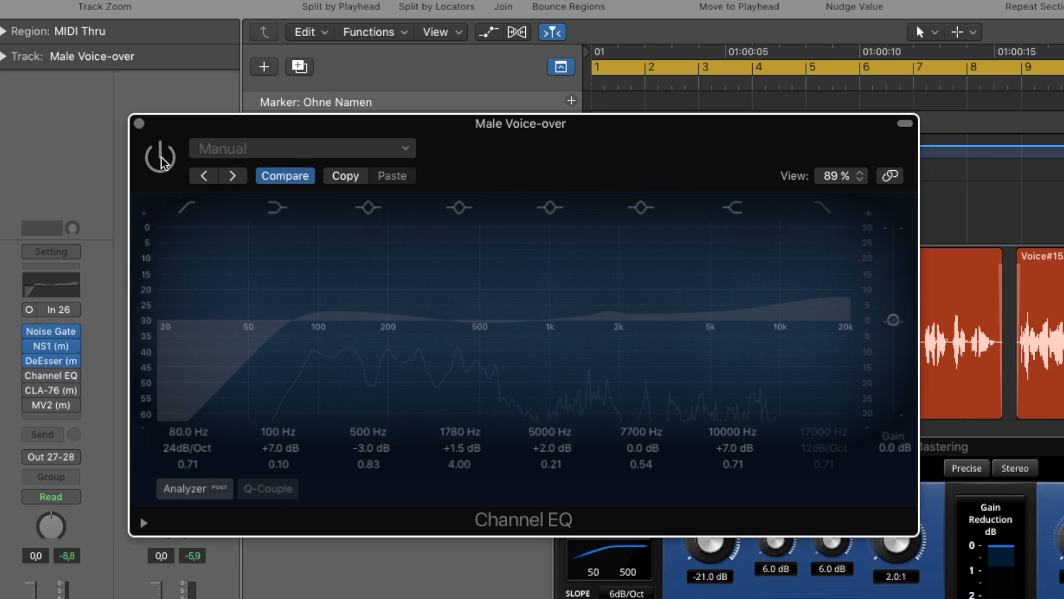
pyautogui.click(161, 159)
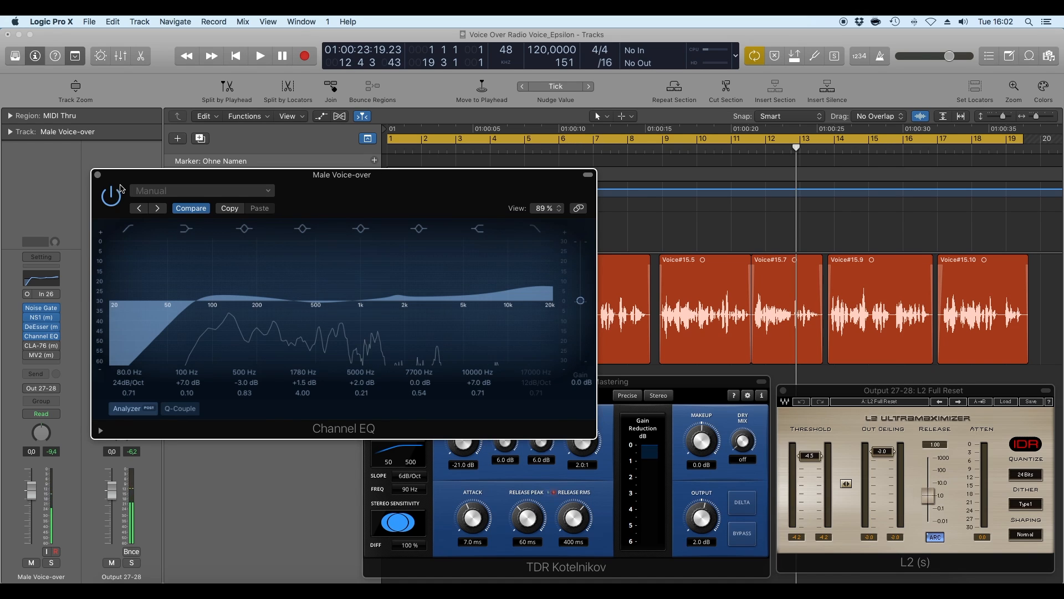
pyautogui.moveTo(174, 143); pyautogui.dragTo(247, 137)
pyautogui.moveTo(169, 180); pyautogui.dragTo(171, 180)
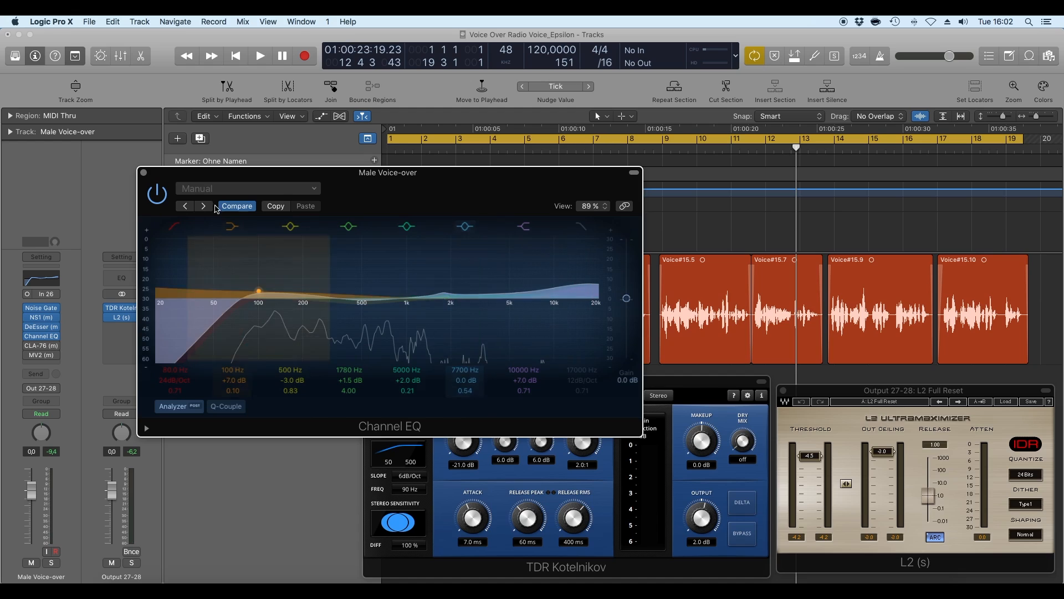
pyautogui.moveTo(164, 175); pyautogui.dragTo(183, 176)
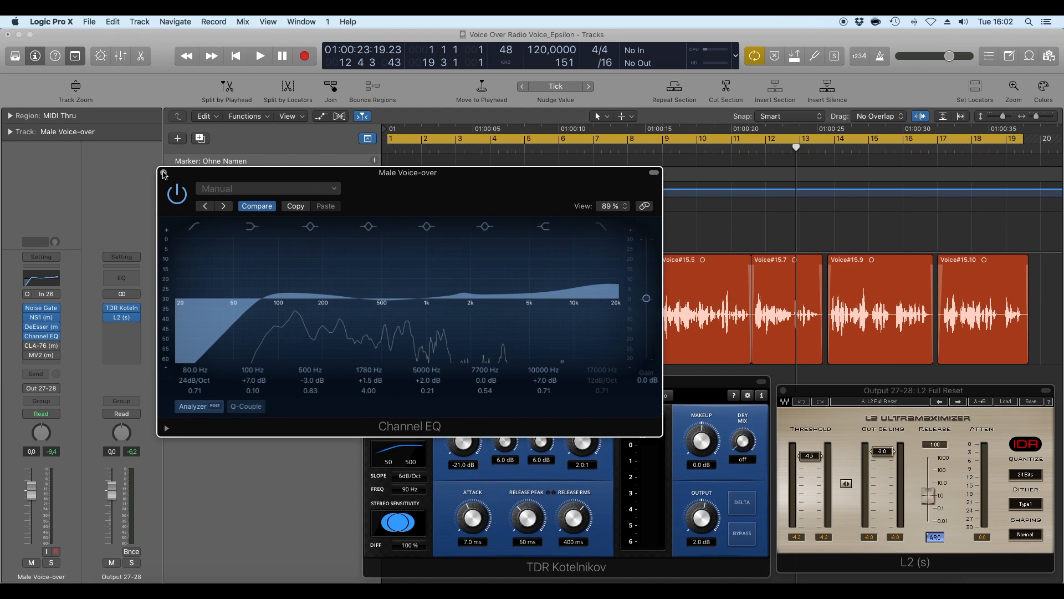
pyautogui.click(163, 173)
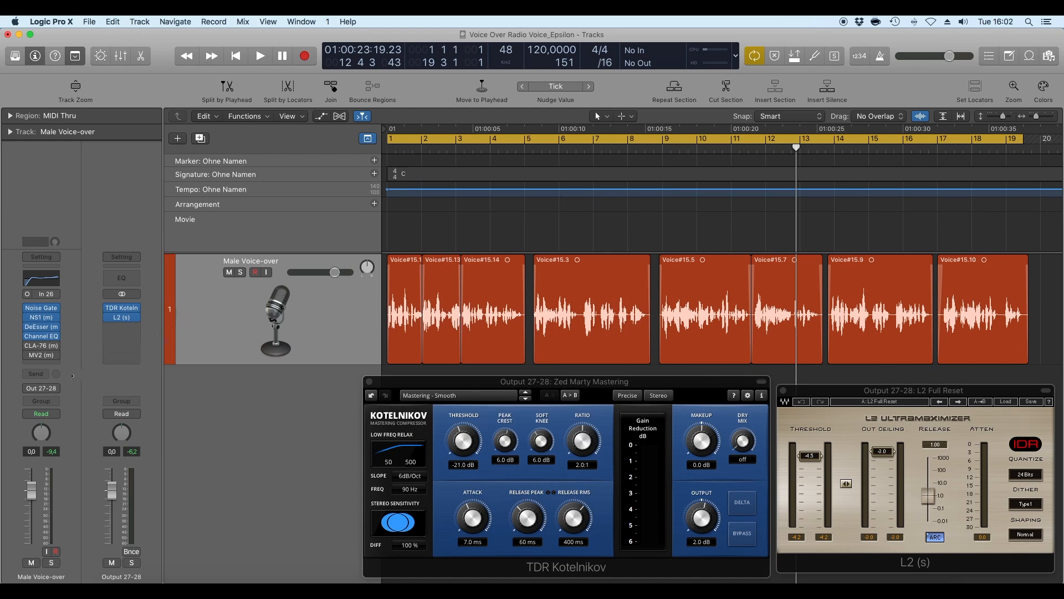
# Step: Open the CLA-76 compressor on the voice-over track and start playback with it bypassed
pyautogui.click(41, 345)
pyautogui.moveTo(232, 64); pyautogui.dragTo(311, 325)
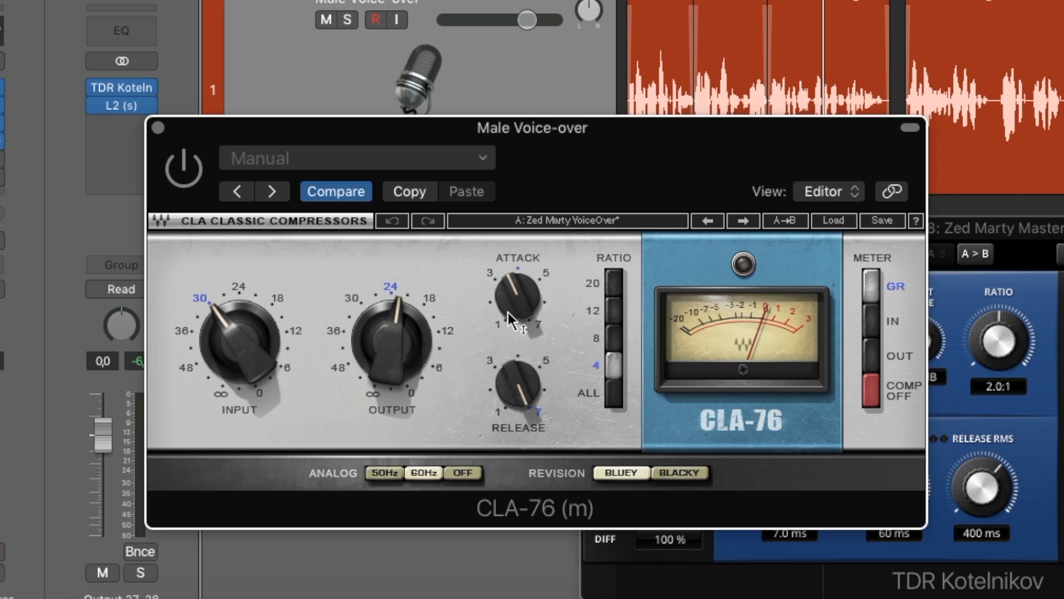
pyautogui.moveTo(526, 310)
pyautogui.press('space')
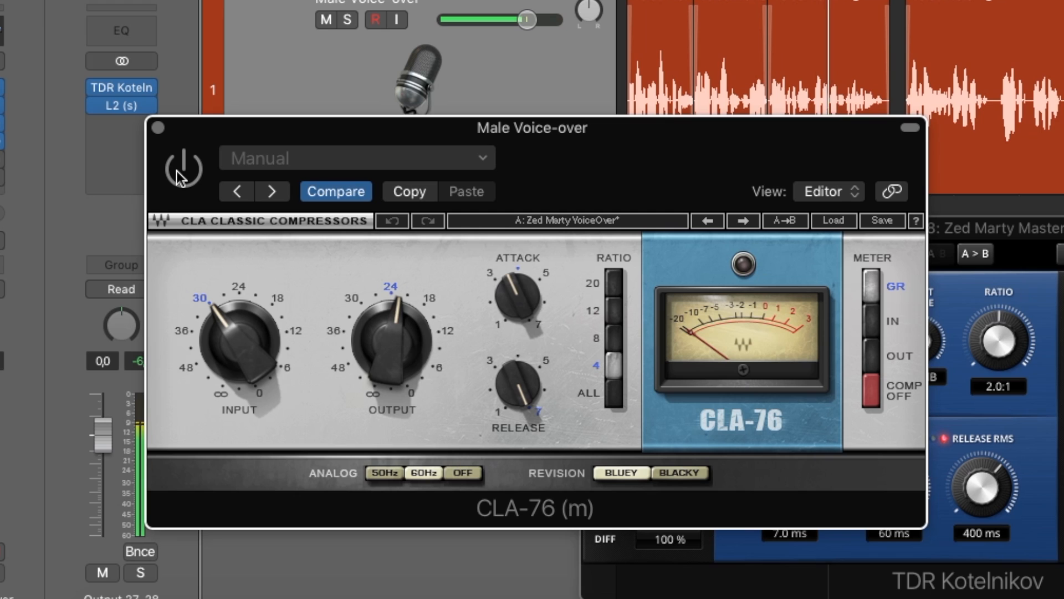
# Step: Toggle the CLA-76 compressor on and off during playback to compare, leave it enabled and close its window
pyautogui.click(183, 169)
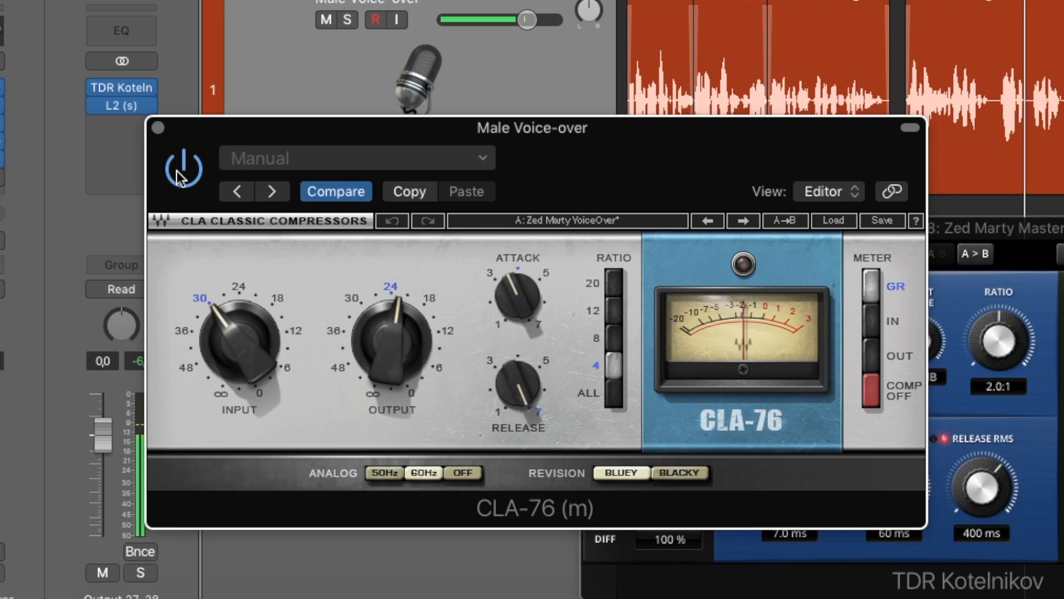
pyautogui.click(183, 169)
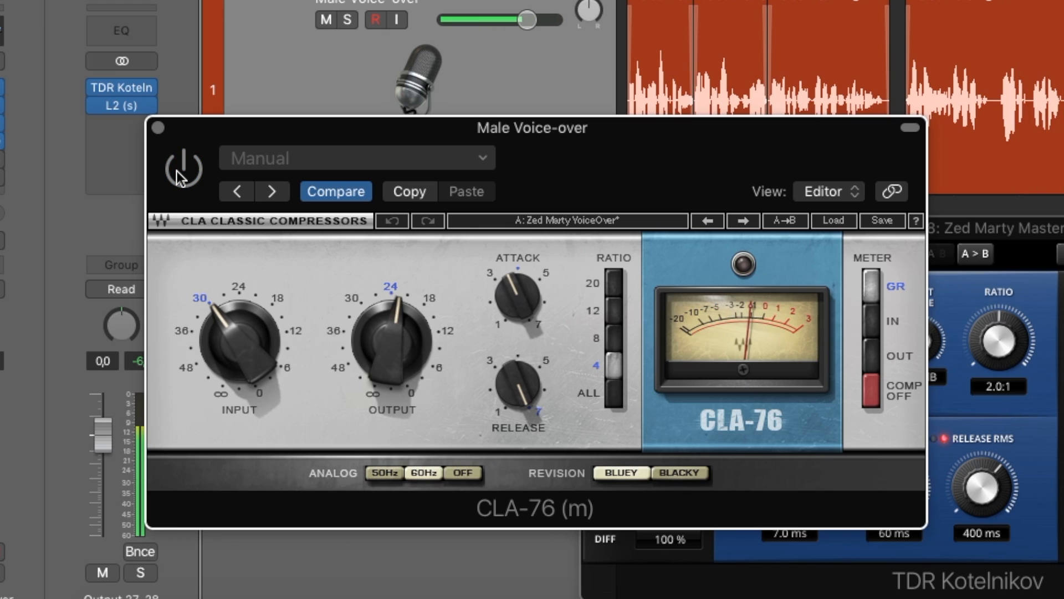
pyautogui.click(179, 172)
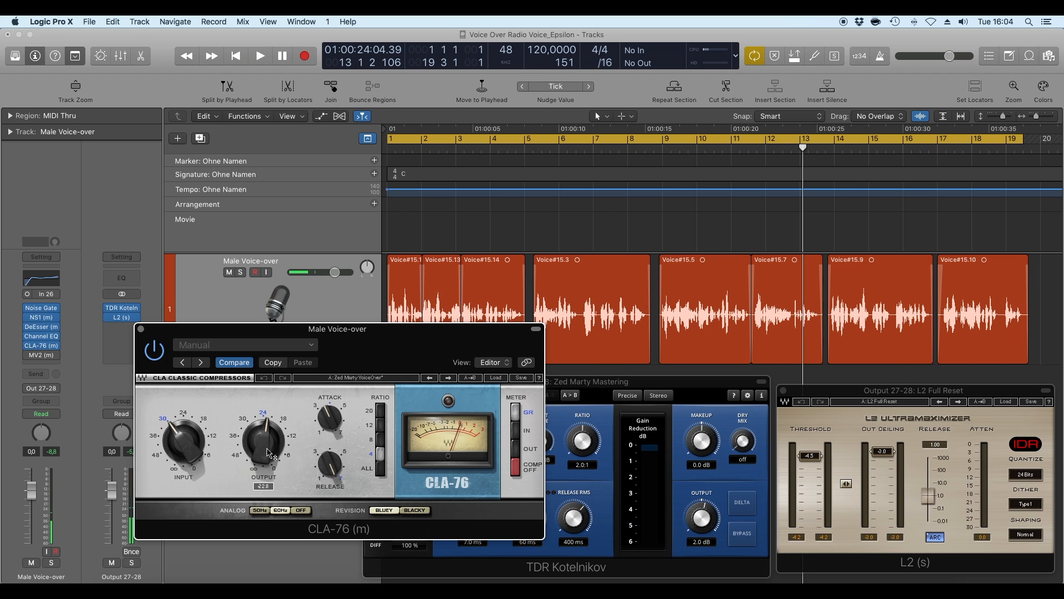
pyautogui.moveTo(279, 331); pyautogui.dragTo(283, 317)
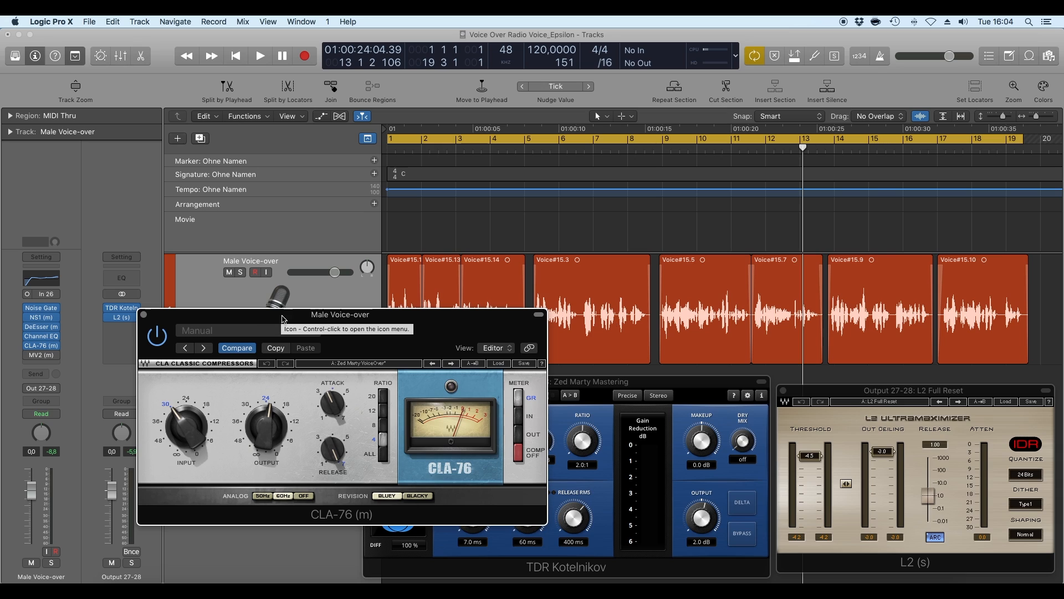
pyautogui.click(144, 315)
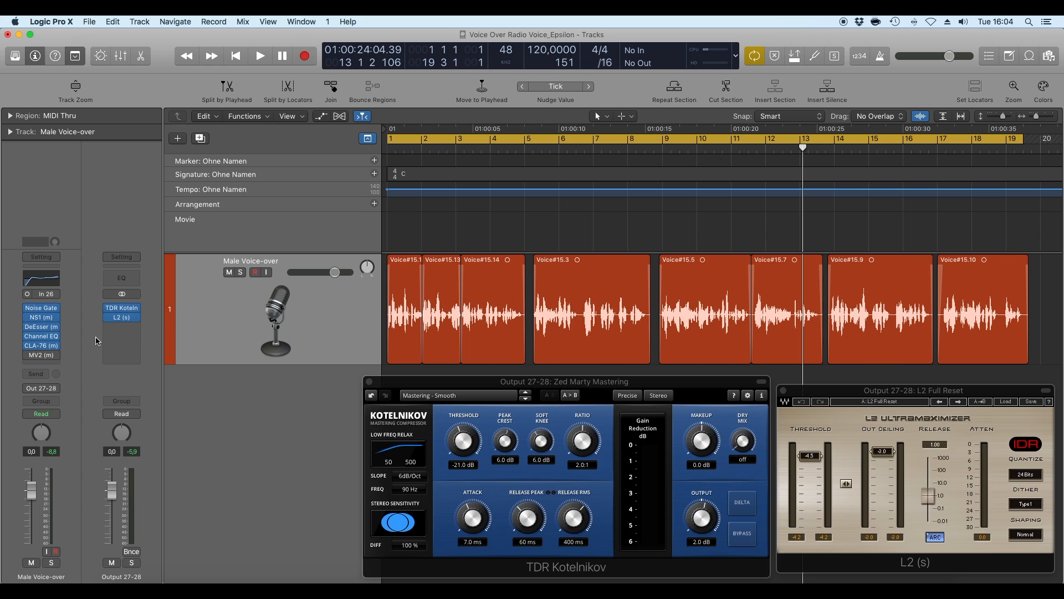
# Step: Open the MV2 plug-in on the voice-over track and start playback with it bypassed
pyautogui.moveTo(40, 357)
pyautogui.click(40, 358)
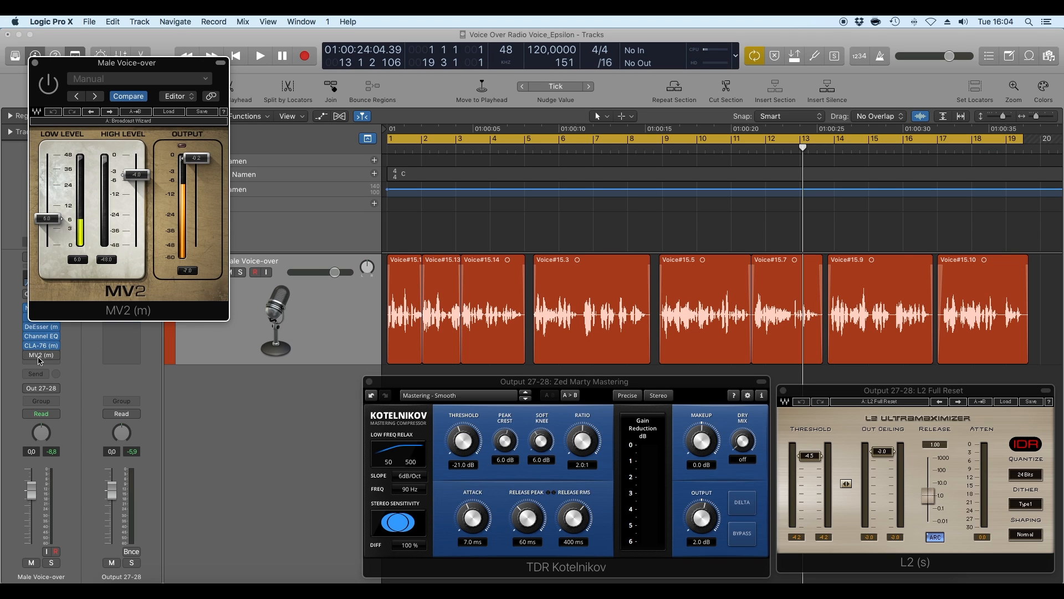
pyautogui.moveTo(102, 66); pyautogui.dragTo(256, 256)
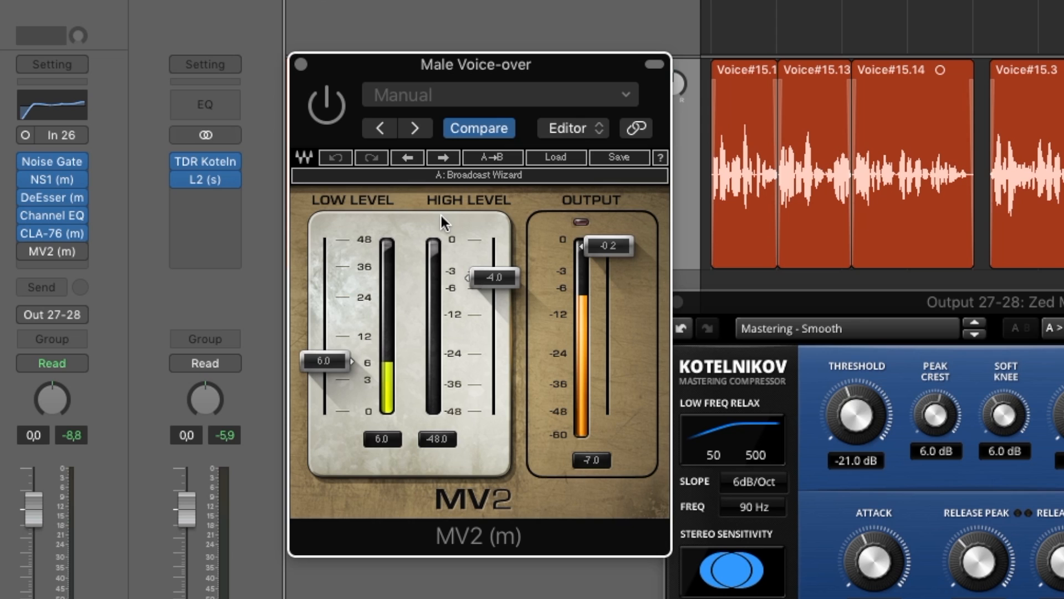
pyautogui.moveTo(475, 67); pyautogui.dragTo(449, 69)
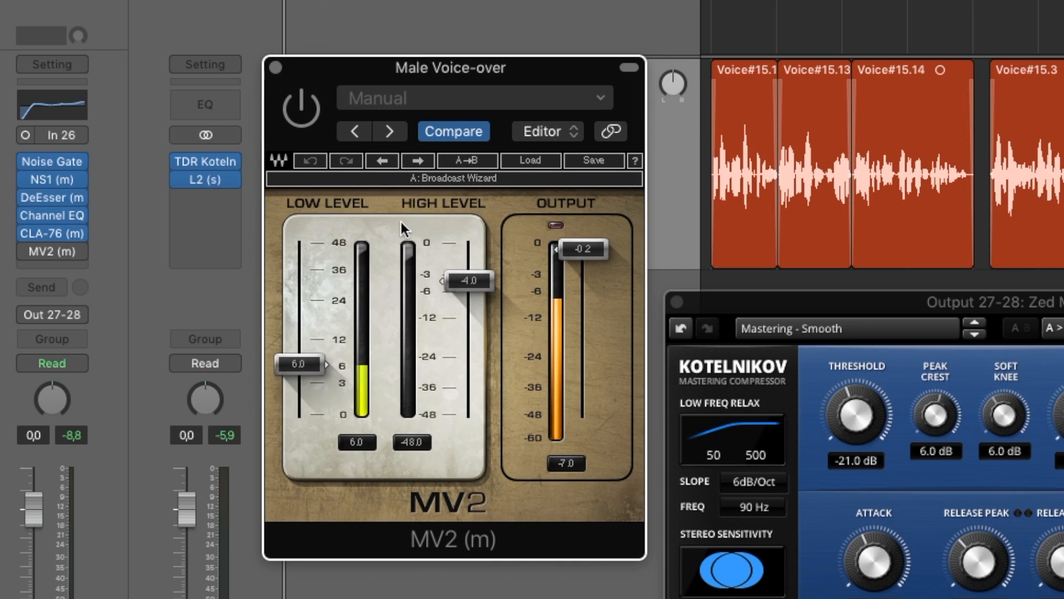
pyautogui.press('space')
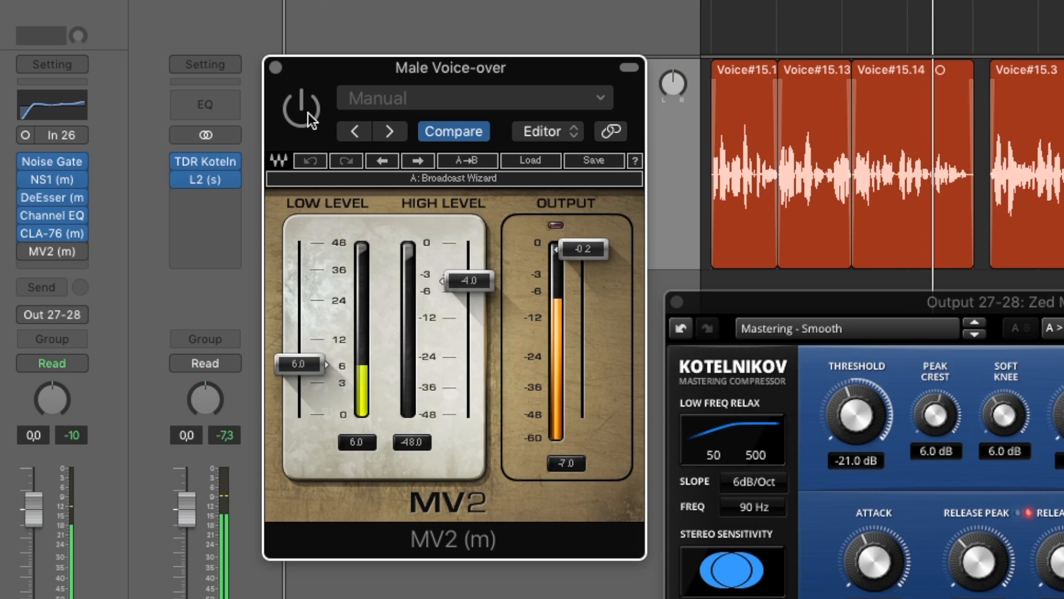
# Step: Switch MV2 on and off repeatedly during playback to compare, leave it enabled and close its window
pyautogui.click(308, 113)
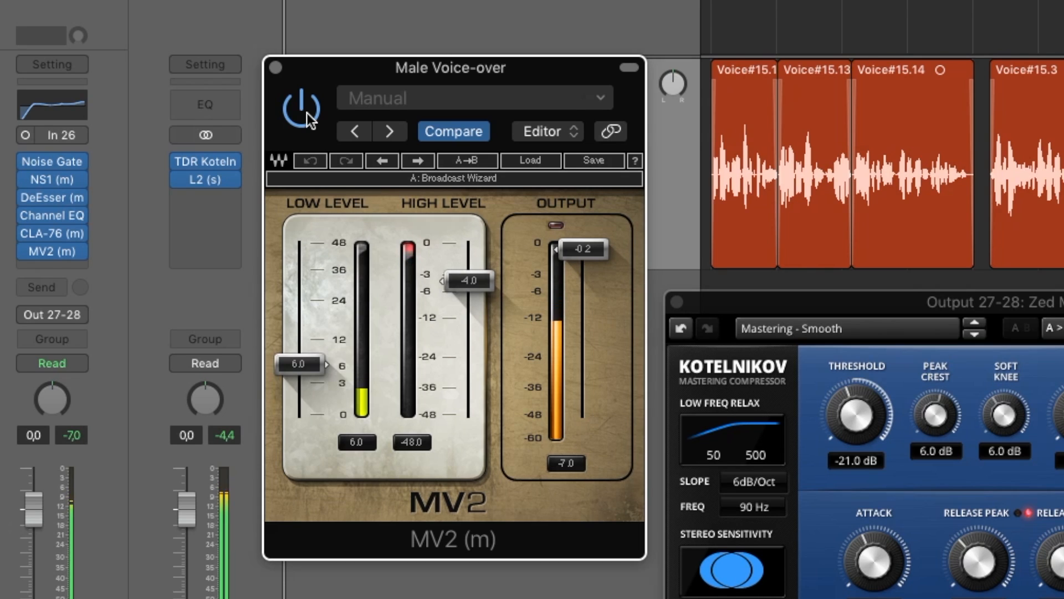
pyautogui.click(308, 113)
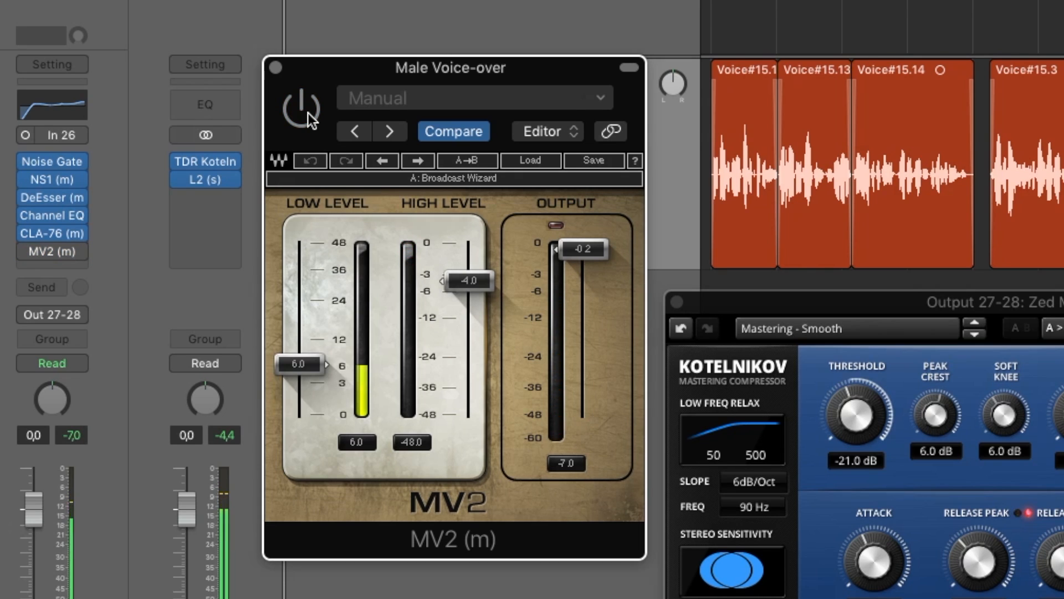
pyautogui.click(307, 113)
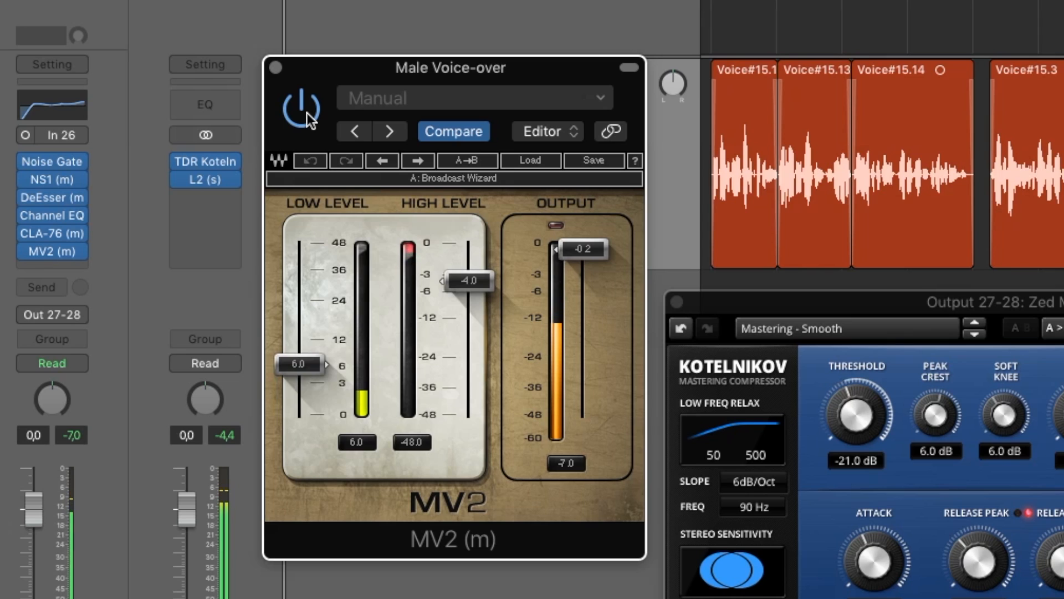
pyautogui.click(302, 109)
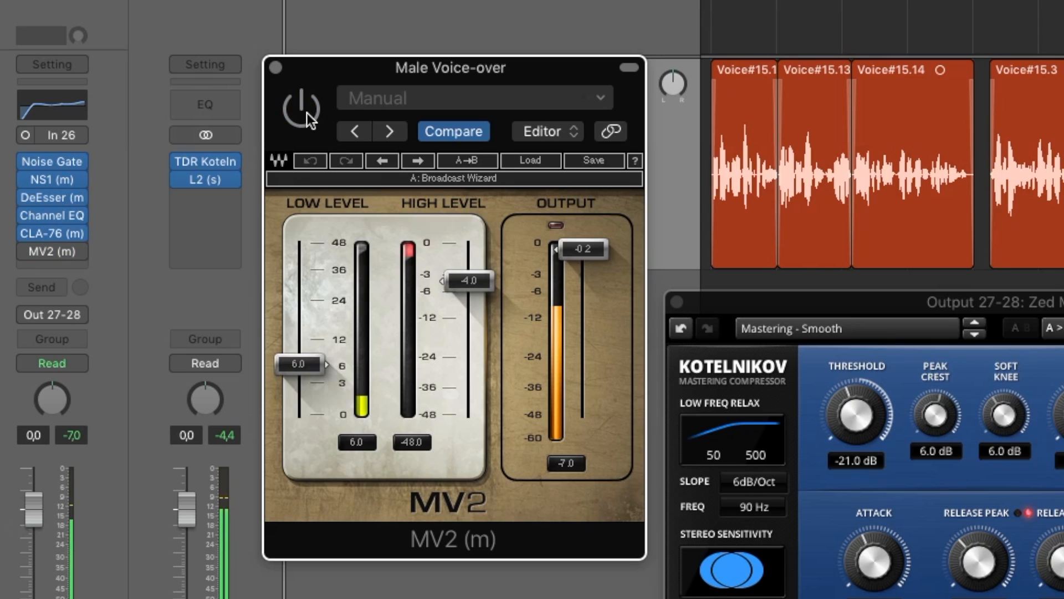
pyautogui.click(307, 113)
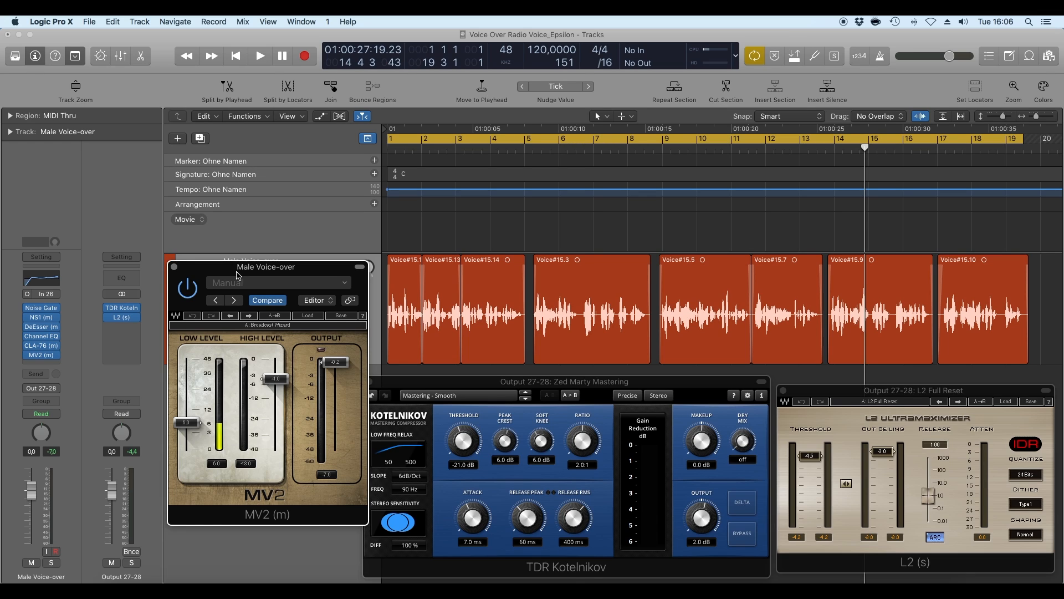
pyautogui.press('super+w')
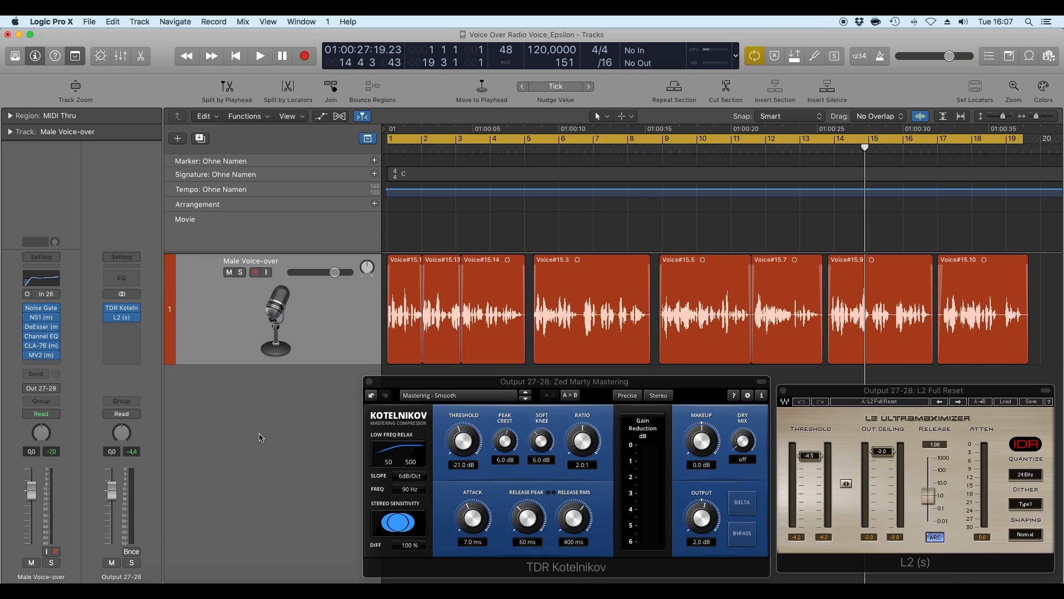